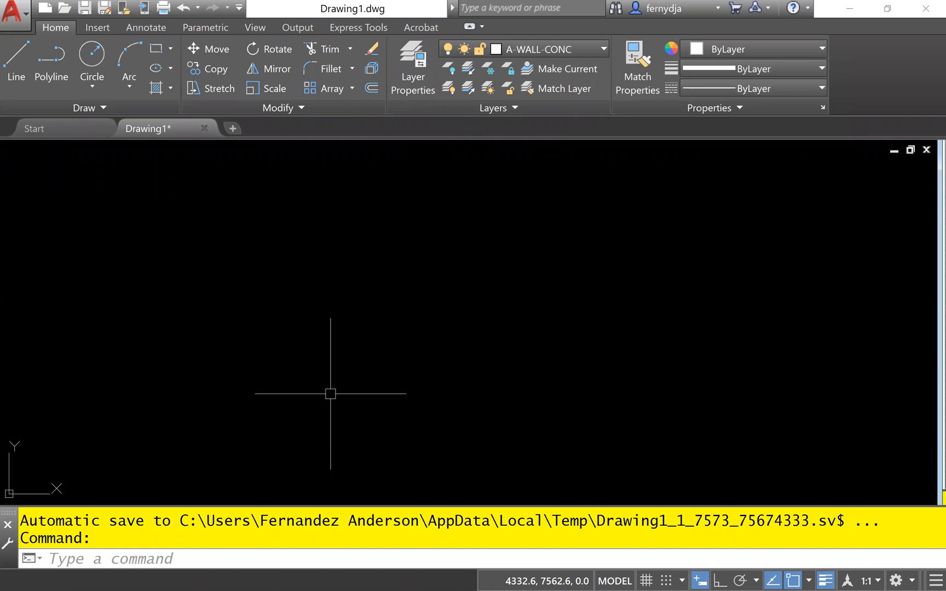
Step: Start a line for the wall outline at the coordinates 2500,2500
click(25, 51)
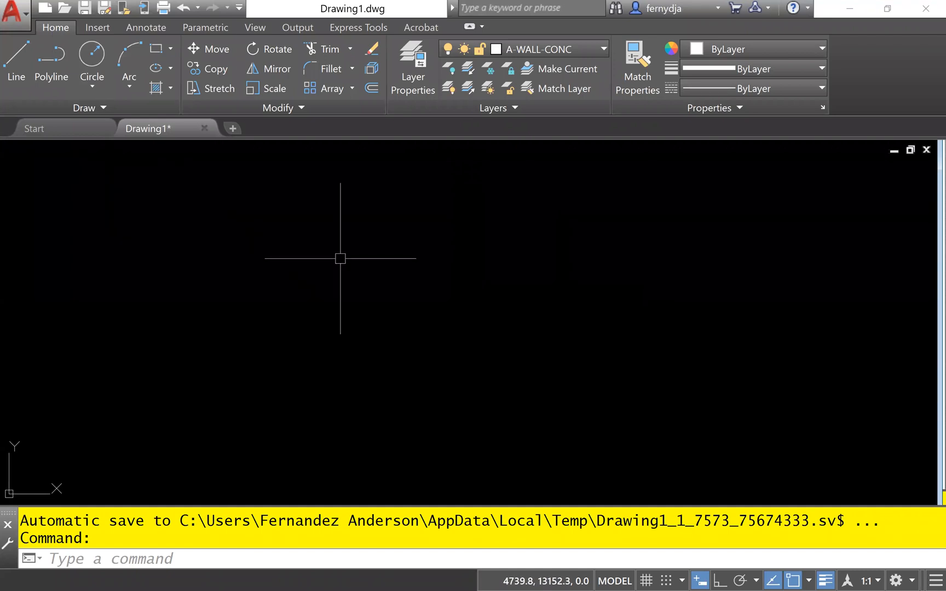
text(L)
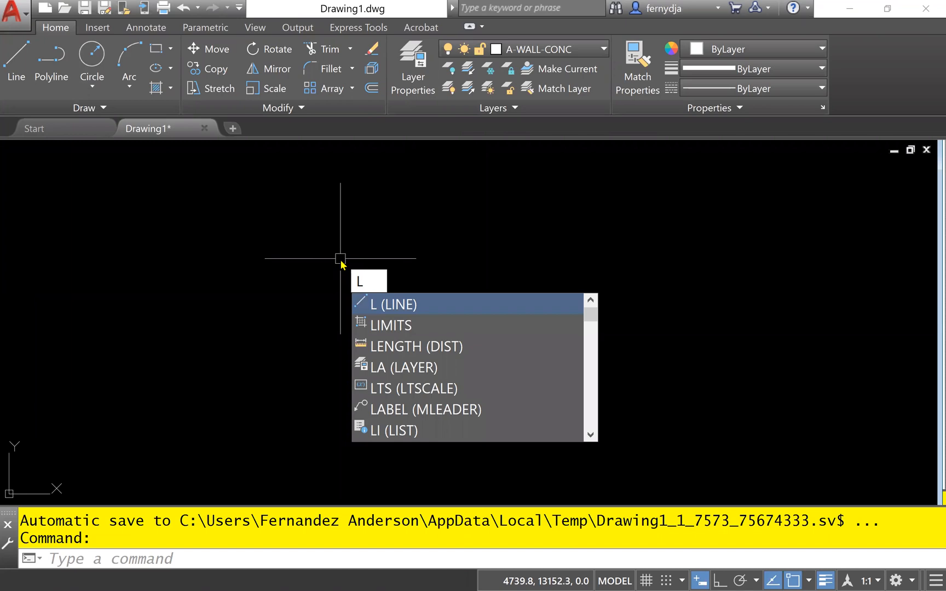
key(Return)
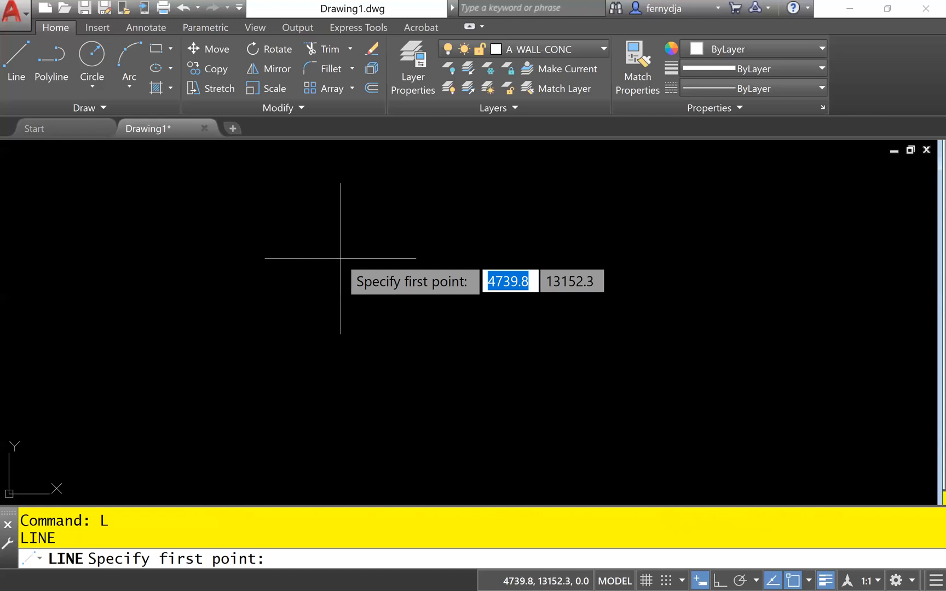
text(2500)
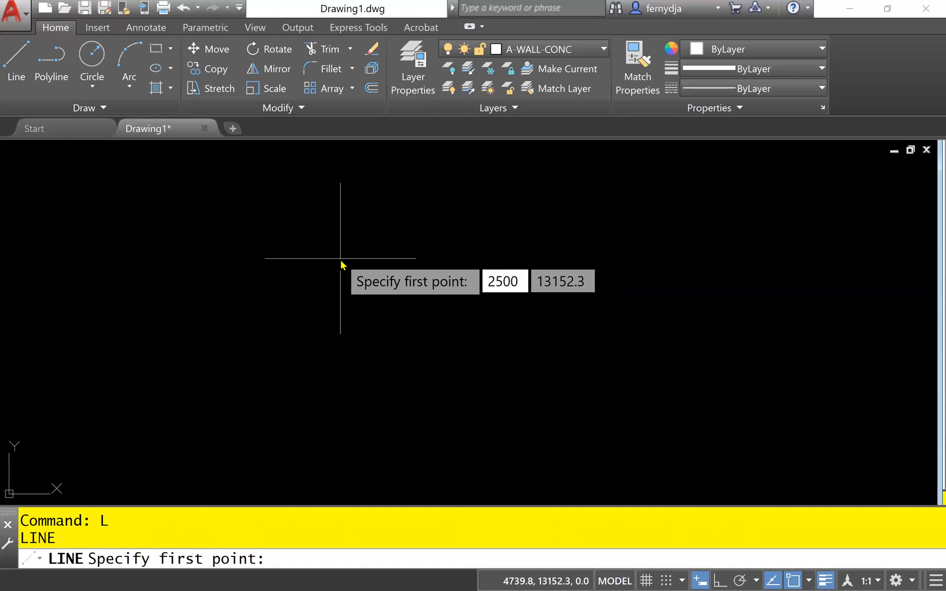
key(Tab)
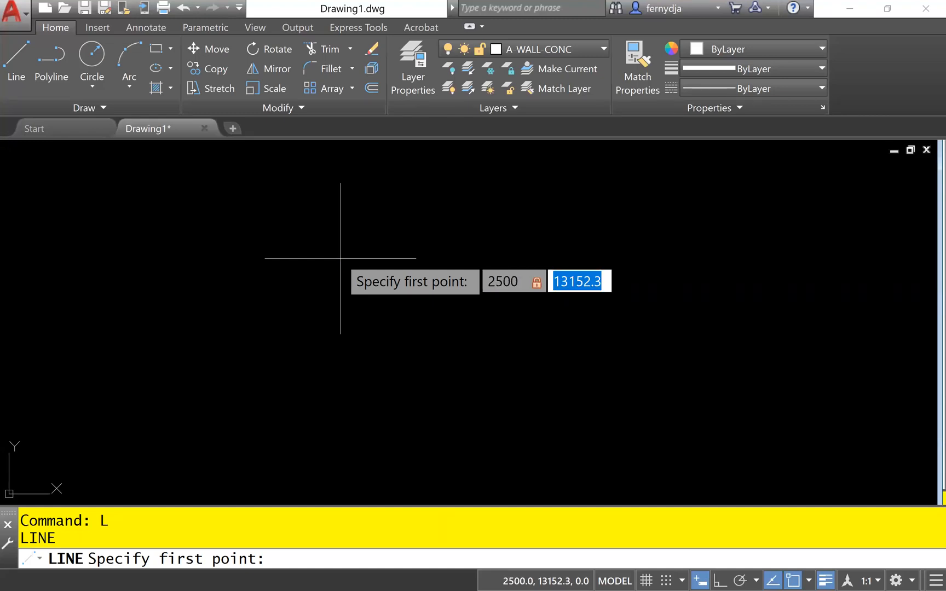
text(2)
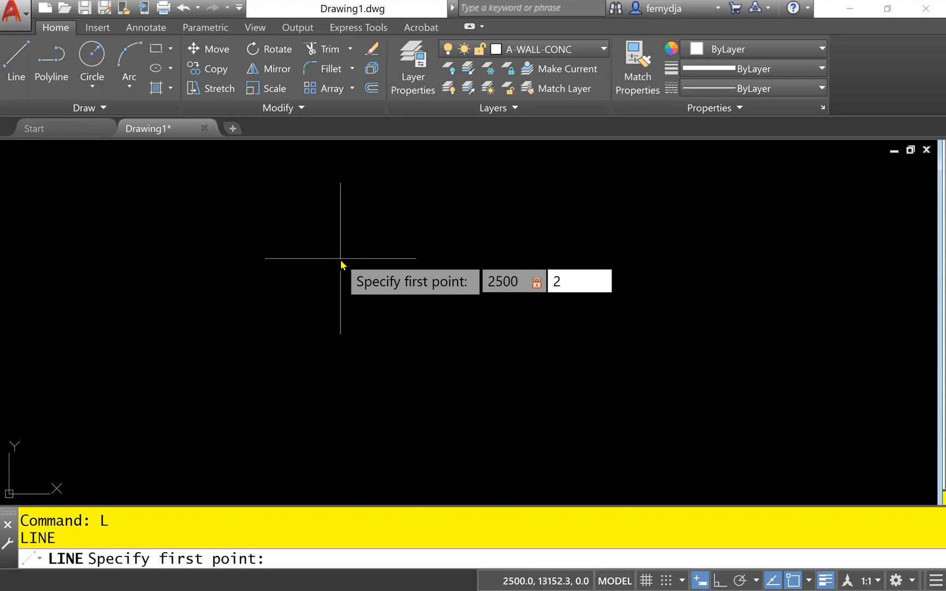
text(500)
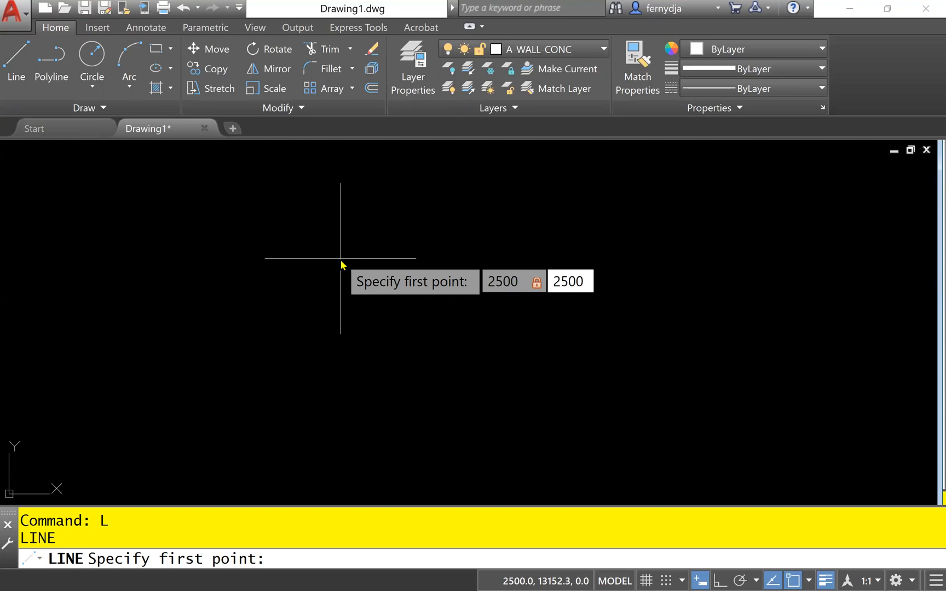
key(Return)
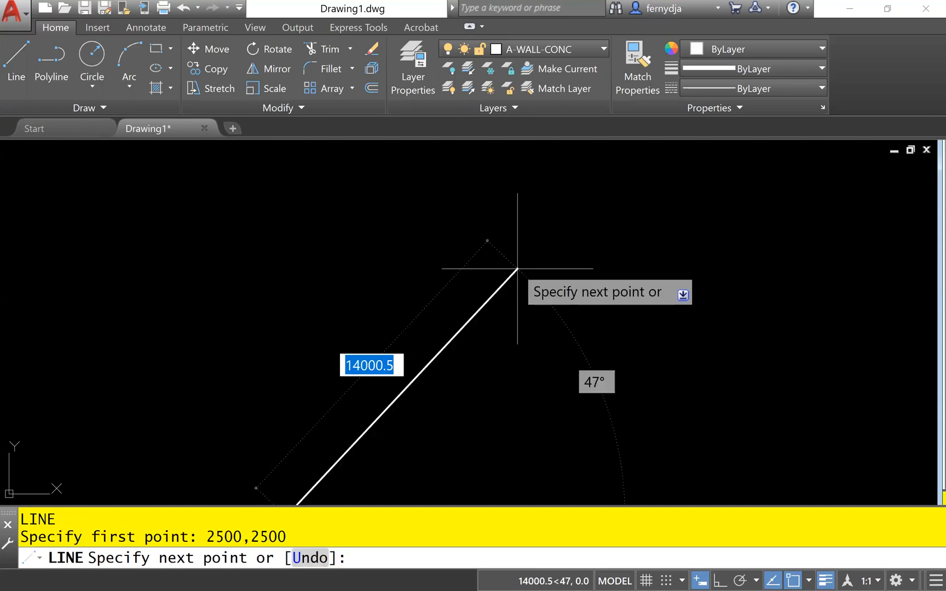
Step: Turn off the lineweight display and turn on Ortho mode while the line is in progress
scroll(517, 269, down, 2)
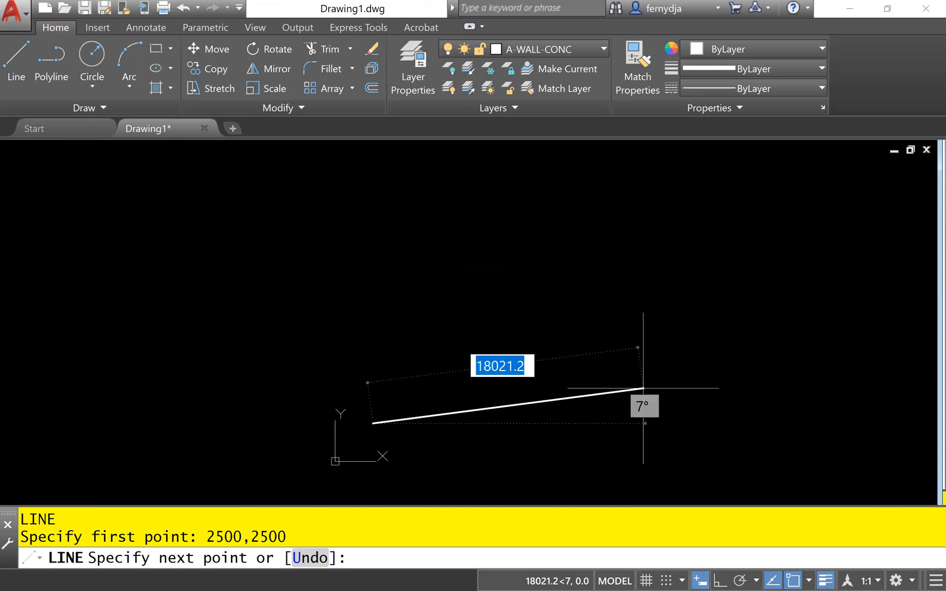
middle_drag(656, 403, 416, 344)
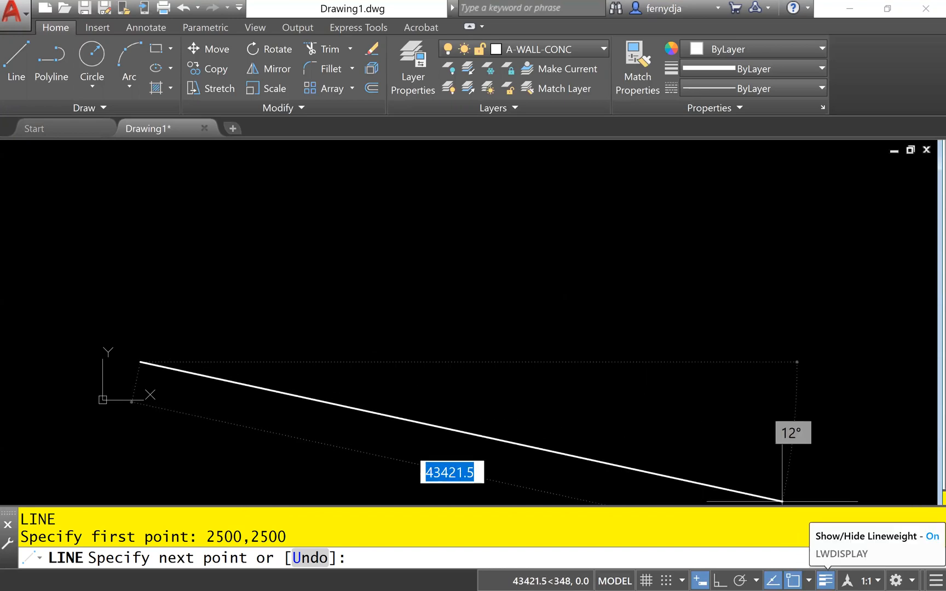
click(825, 580)
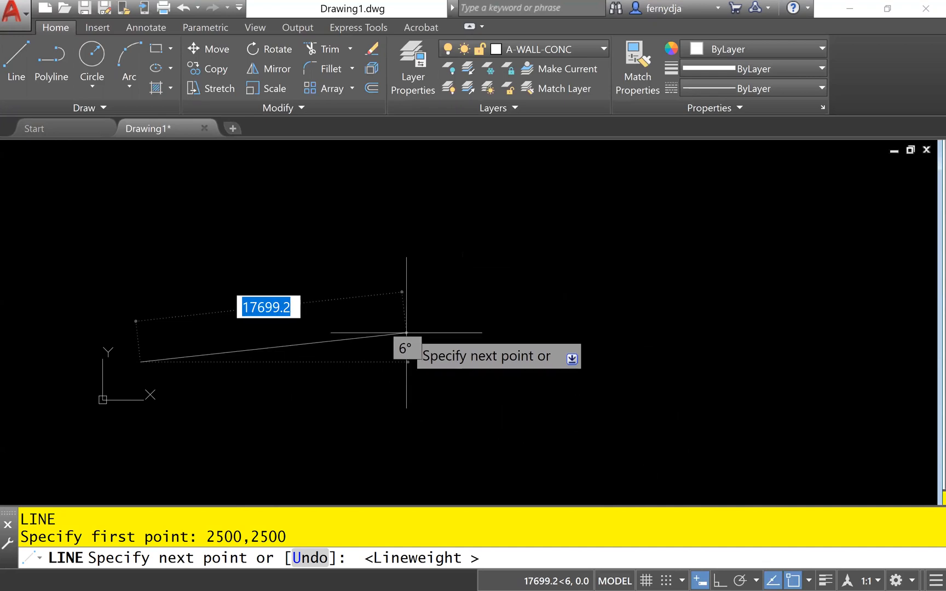
scroll(406, 335, up, 2)
middle_drag(405, 333, 636, 391)
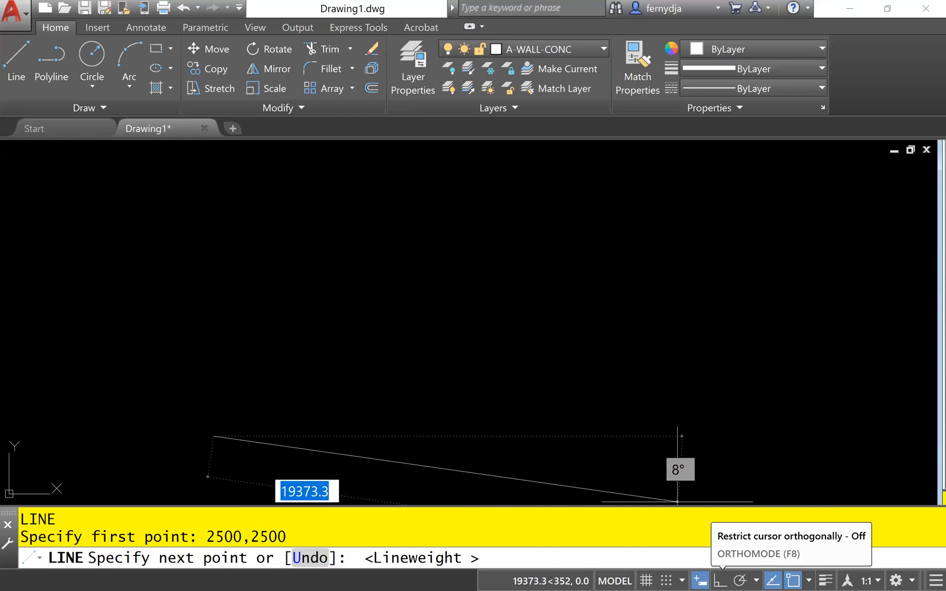
click(721, 580)
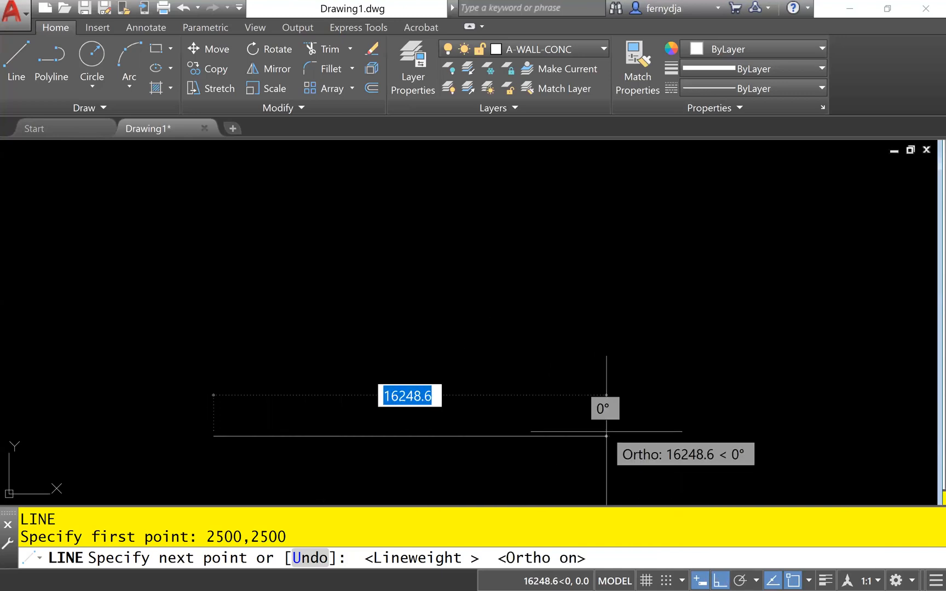
Step: Draw the lower wall segments: 7000 to the right, 3500 upward and 8000 to the right
text(7000)
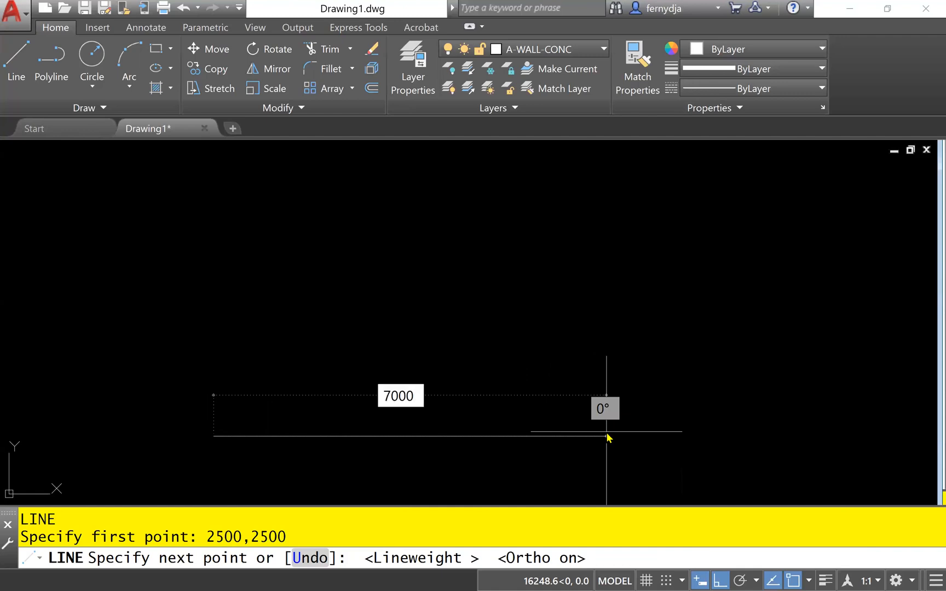
key(Return)
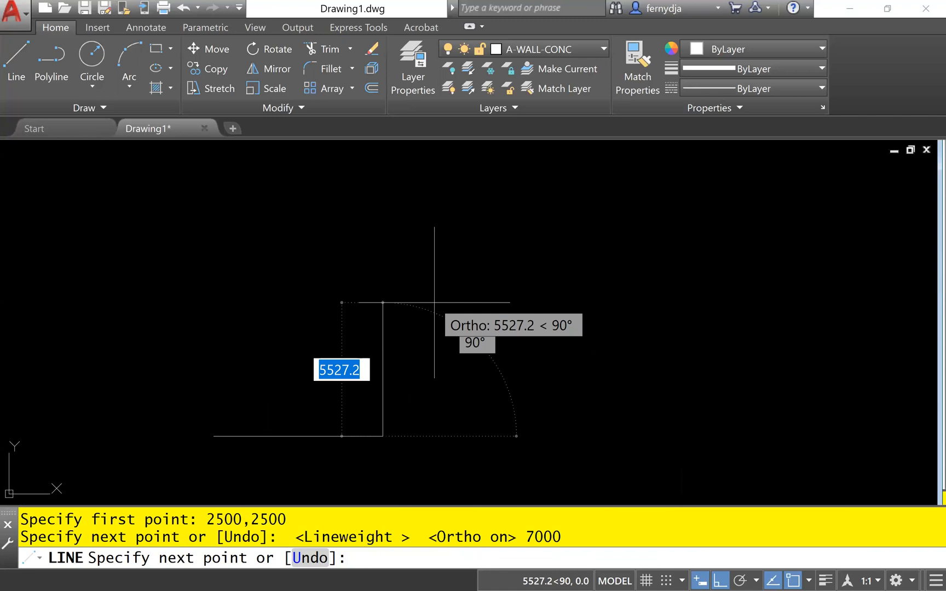
text(3500)
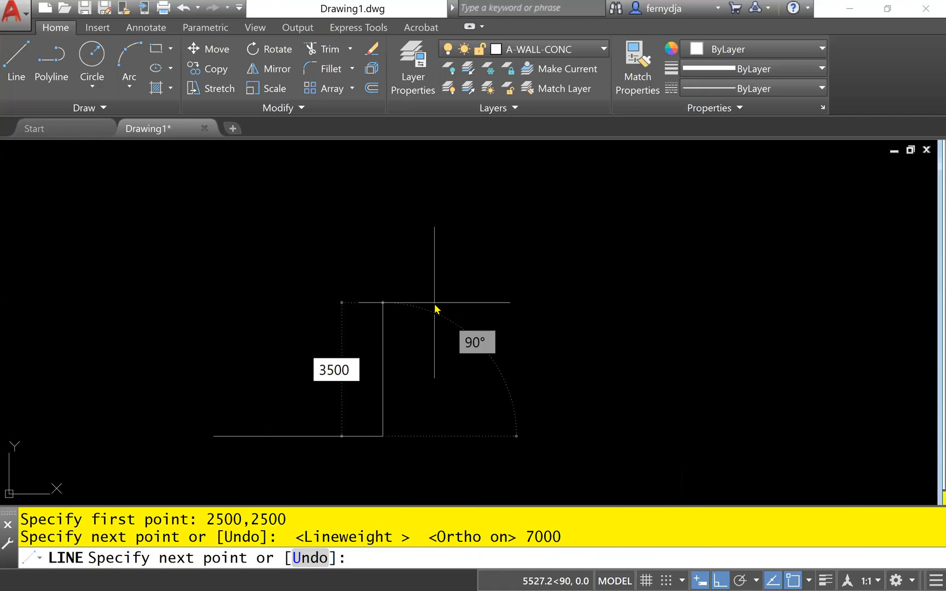
key(Return)
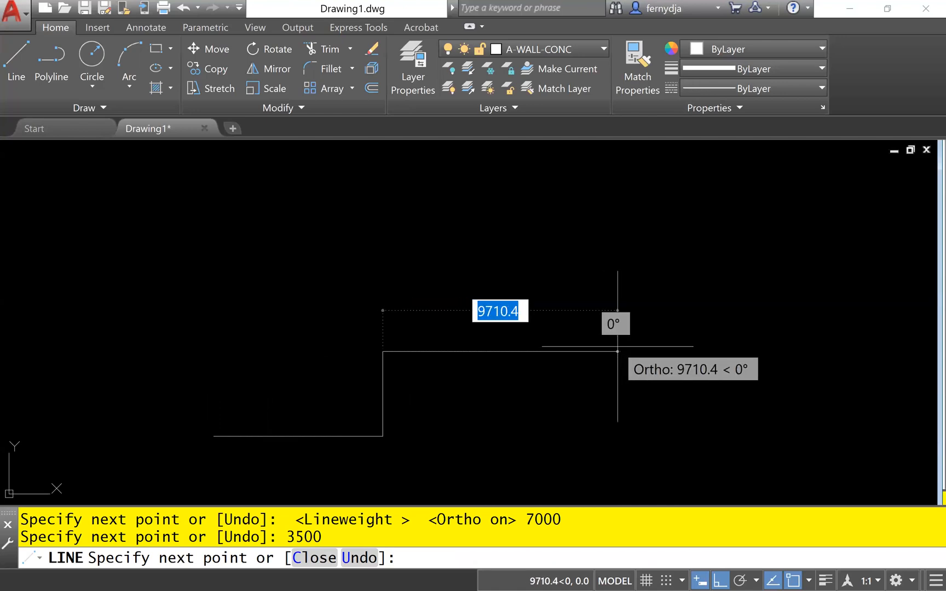
text(8000)
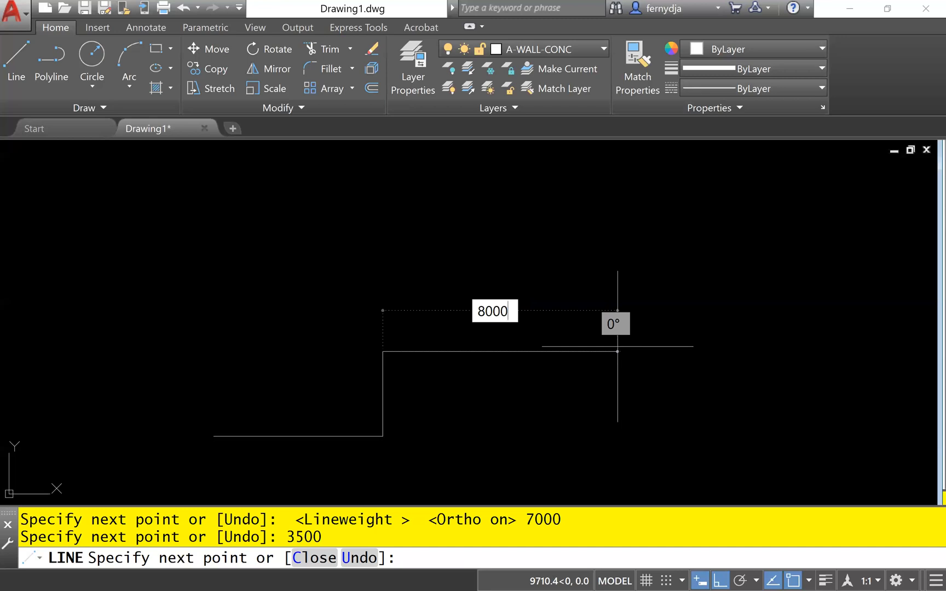
key(Return)
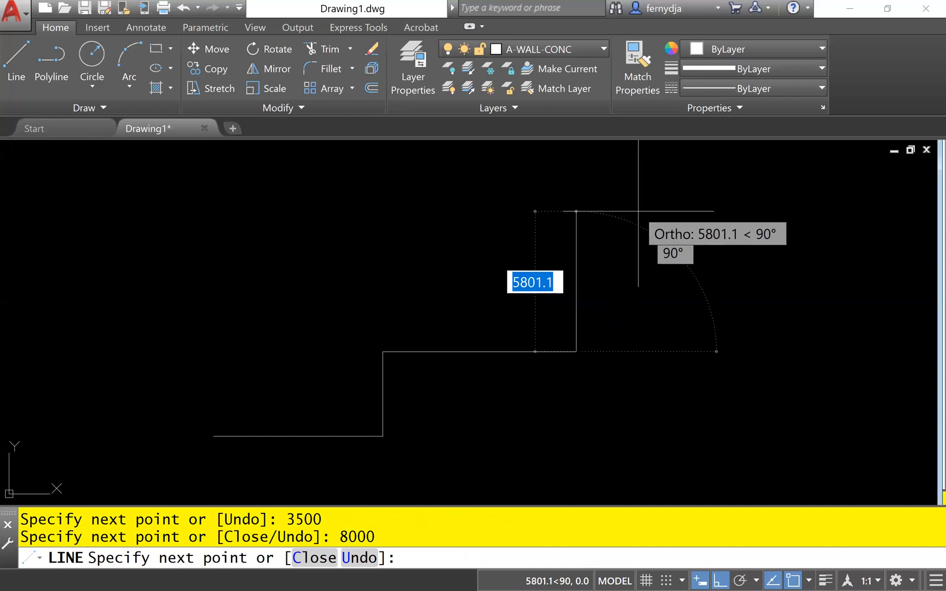
Step: Complete the outline with segments 6500 upward and 15000 to the left, and close it back to the start point
text(650)
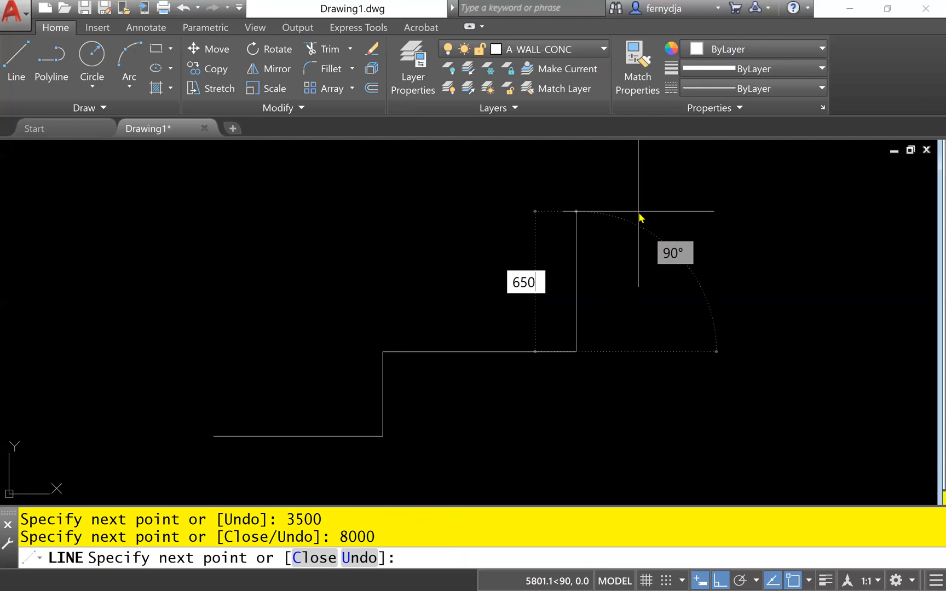
text(0)
key(Return)
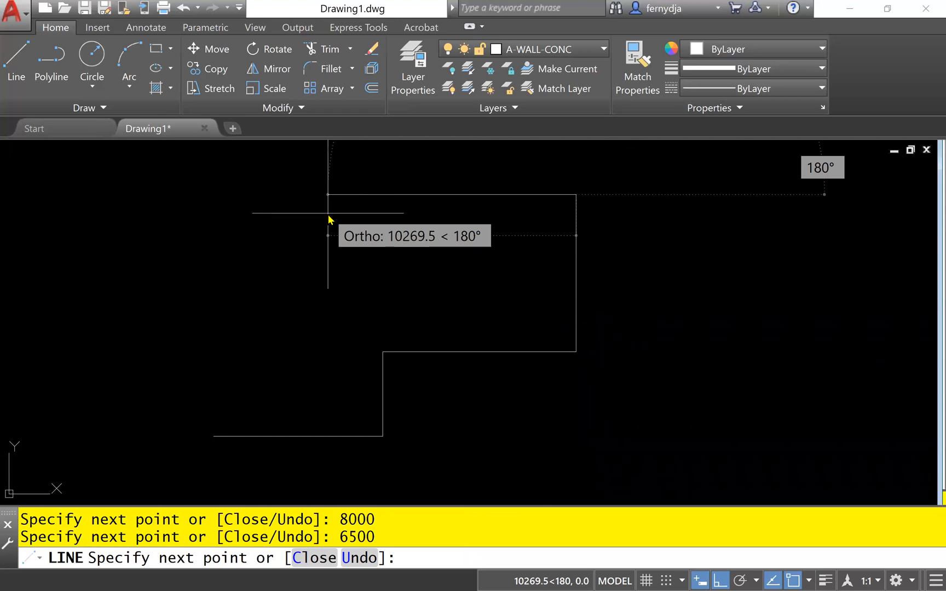
text(15000)
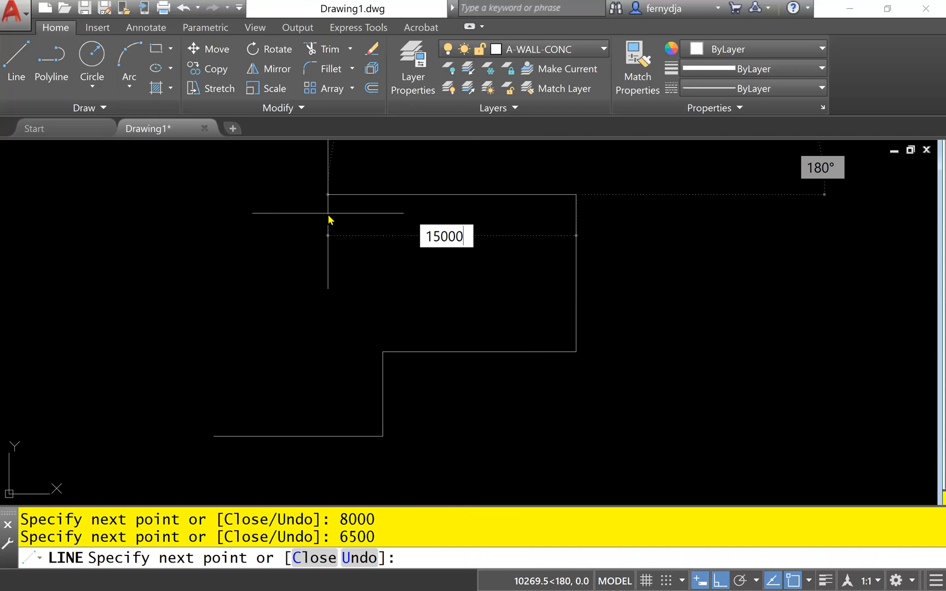
key(Return)
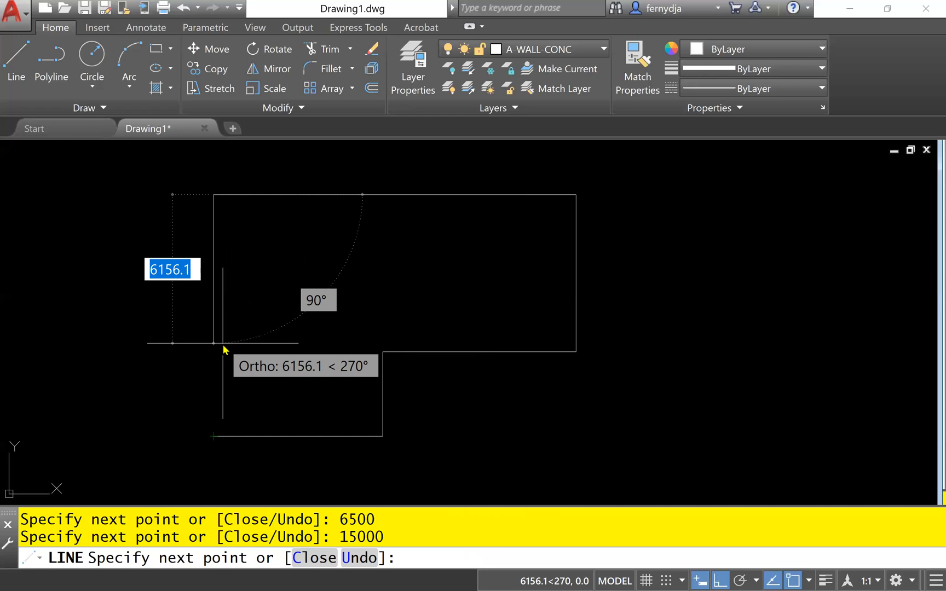
text(c)
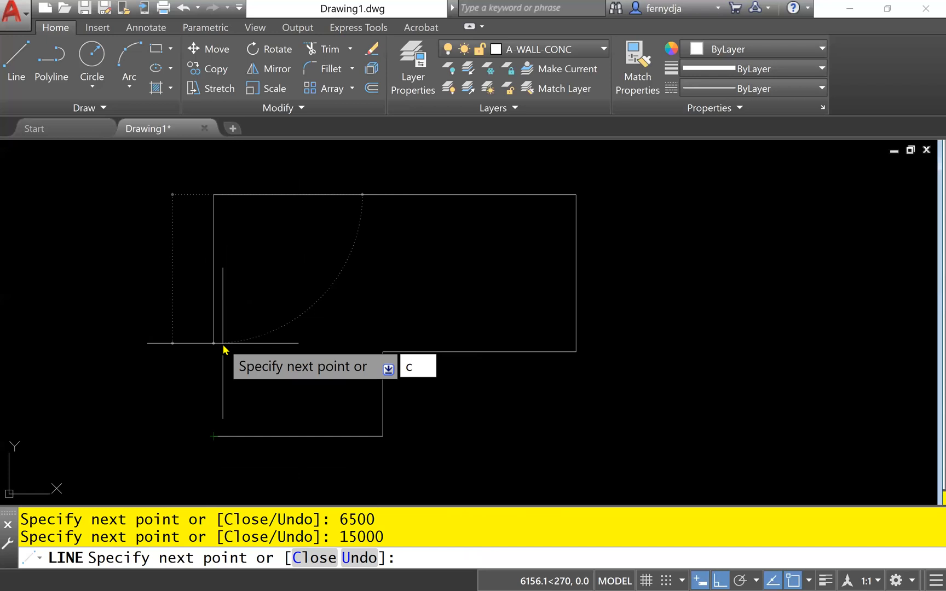
key(Return)
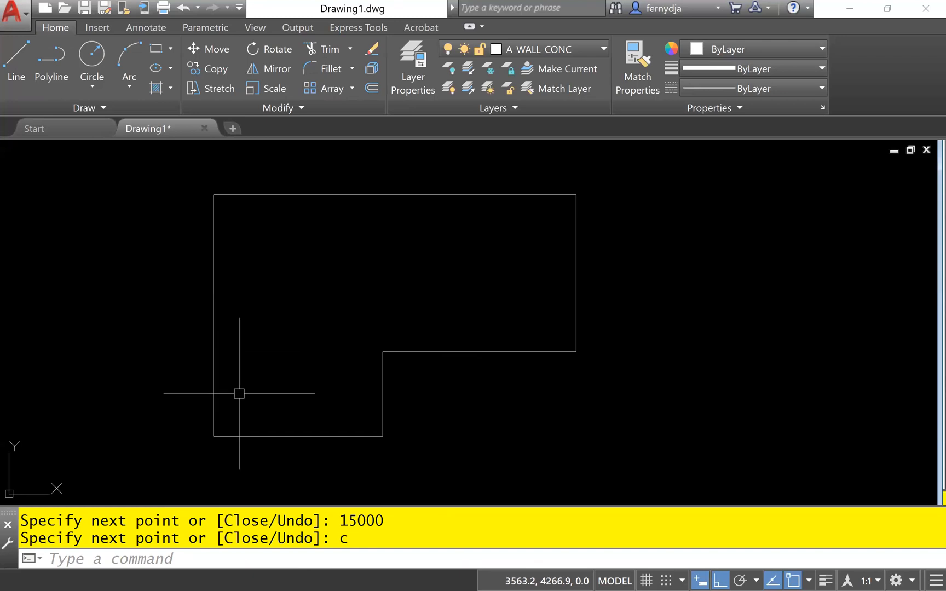
Step: Review the slide on offsetting the wall polylines and switch back to the AutoCAD drawing
middle_drag(305, 310, 306, 321)
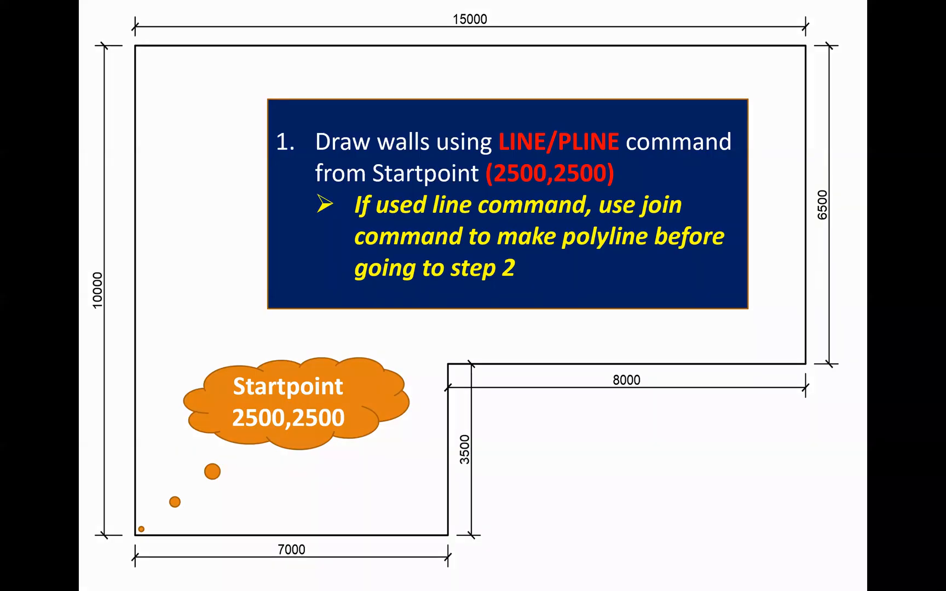
key(Right)
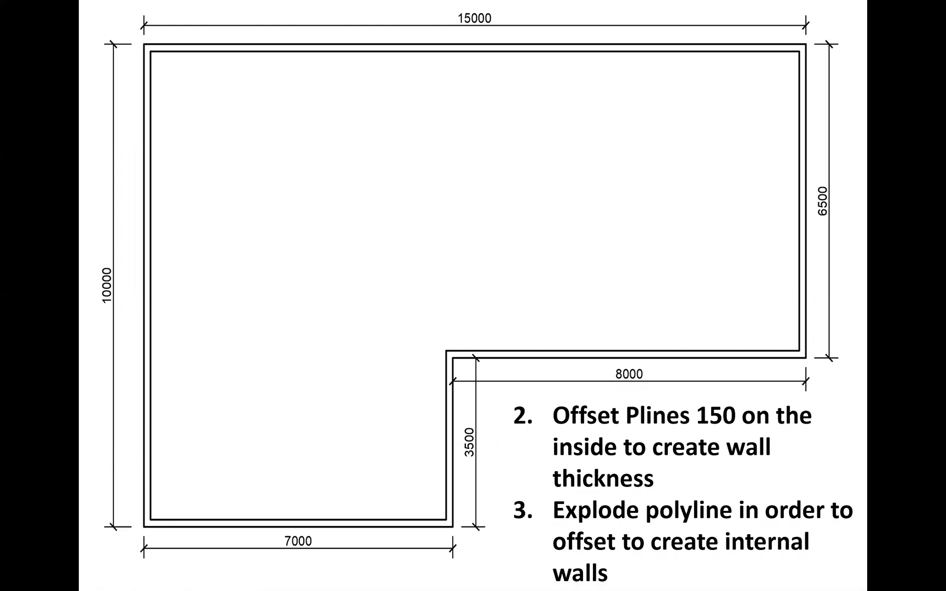
key(alt+Tab)
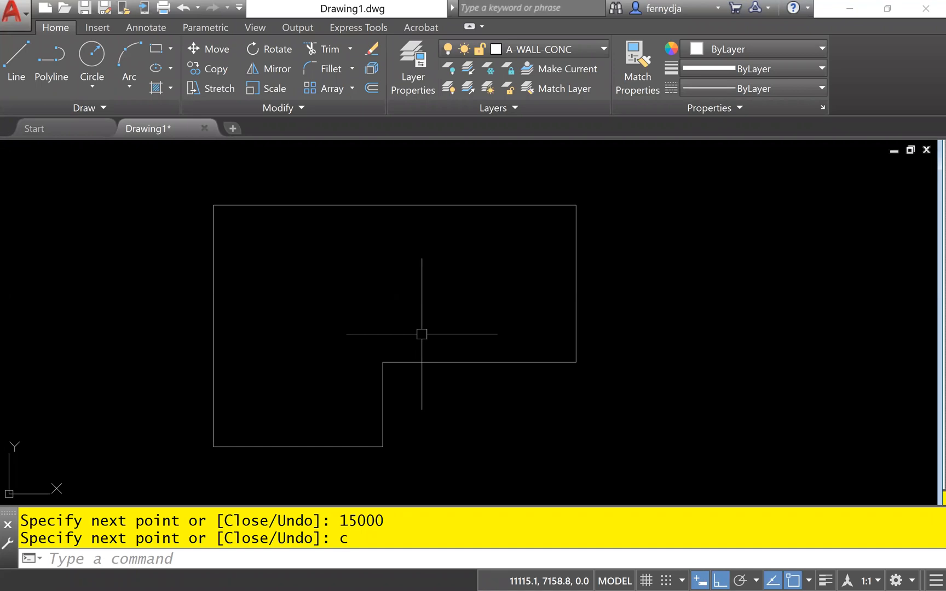
Step: Join all the lines of the wall outline into a single polyline and select the joined outline
scroll(422, 325, up, 2)
middle_drag(422, 325, 548, 318)
scroll(549, 318, down, 2)
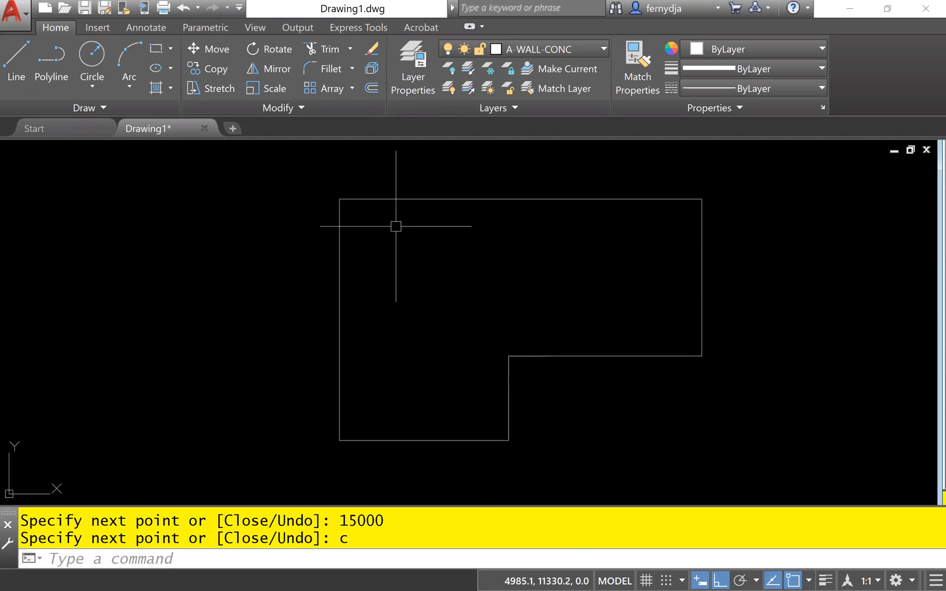
click(284, 181)
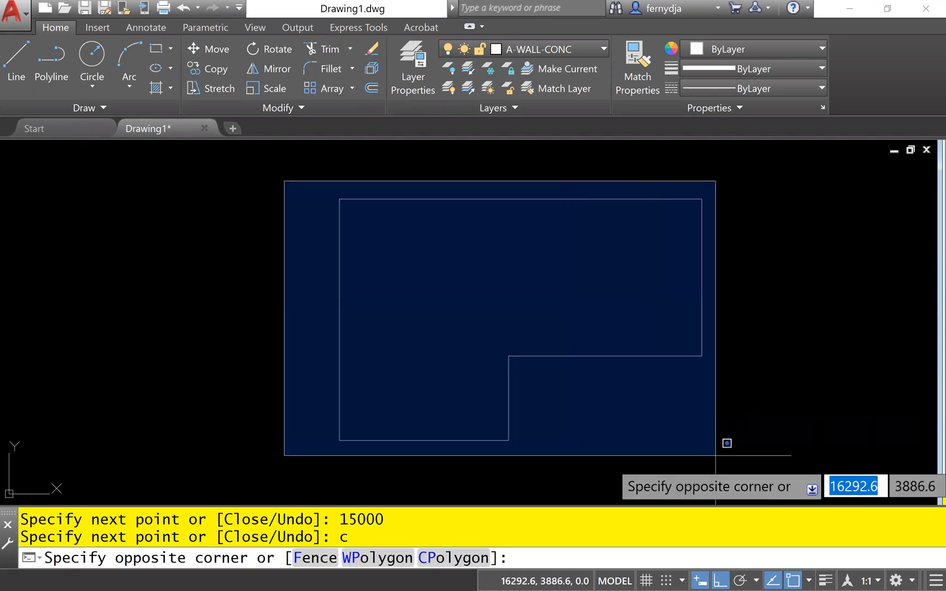
click(763, 478)
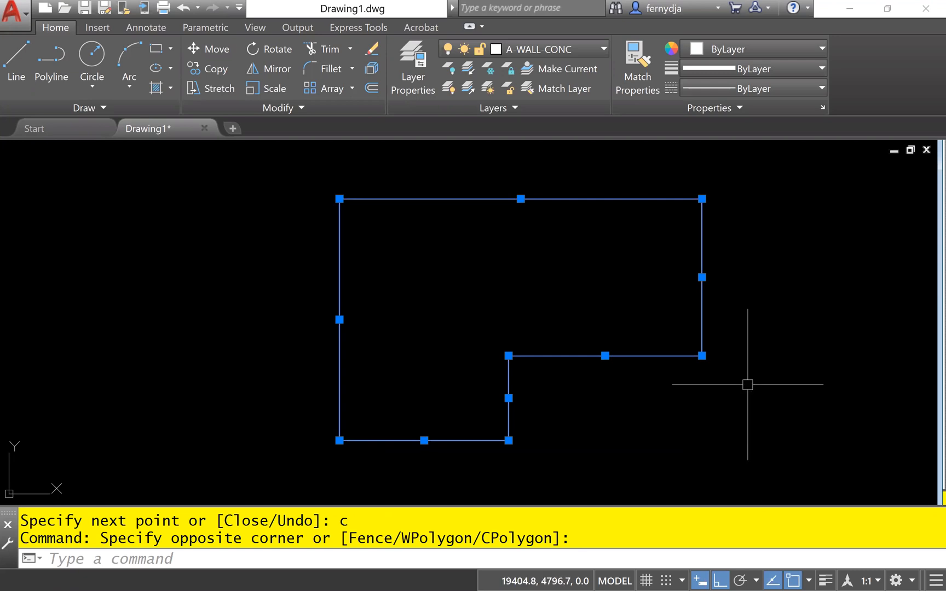
text(j)
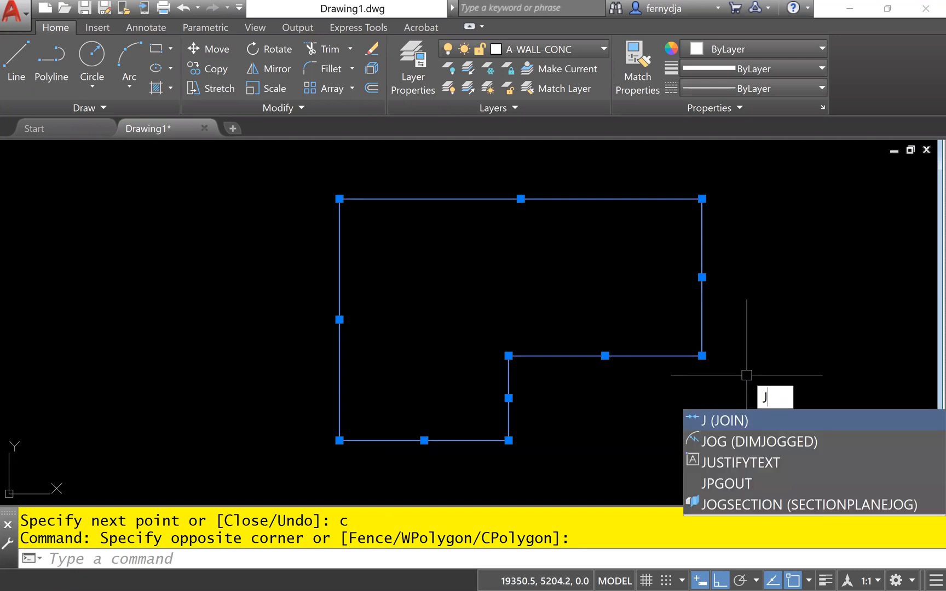
key(Return)
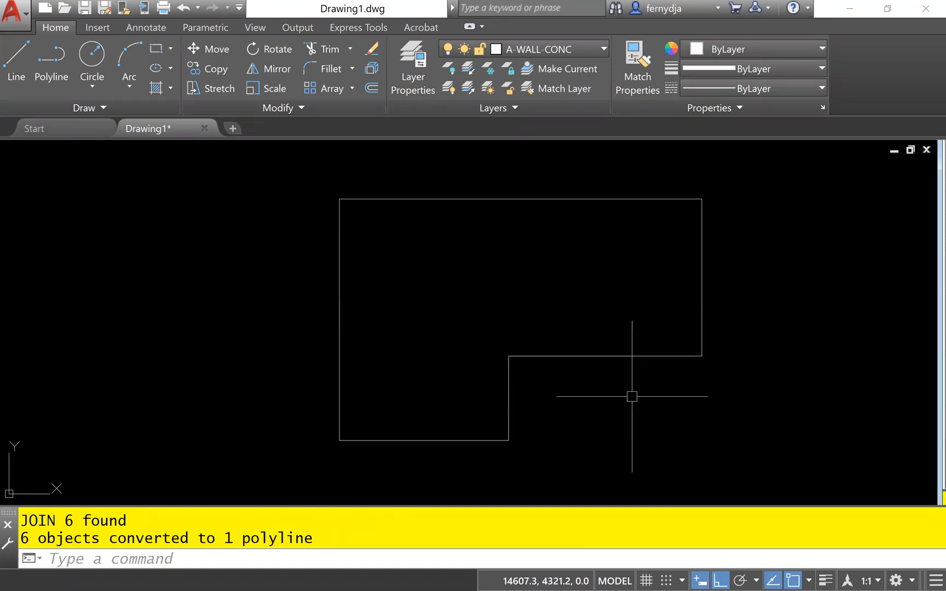
click(627, 356)
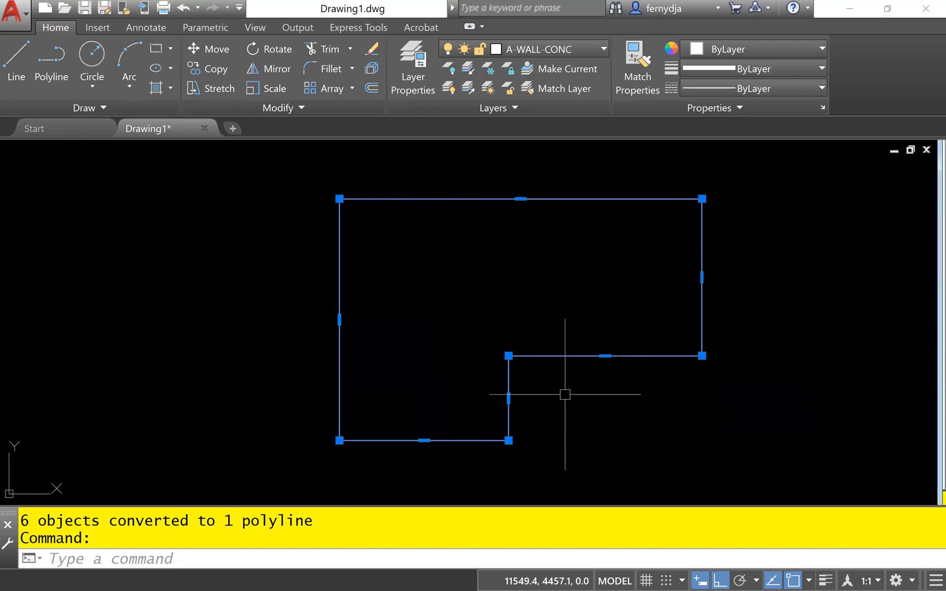
mouse_move(605, 355)
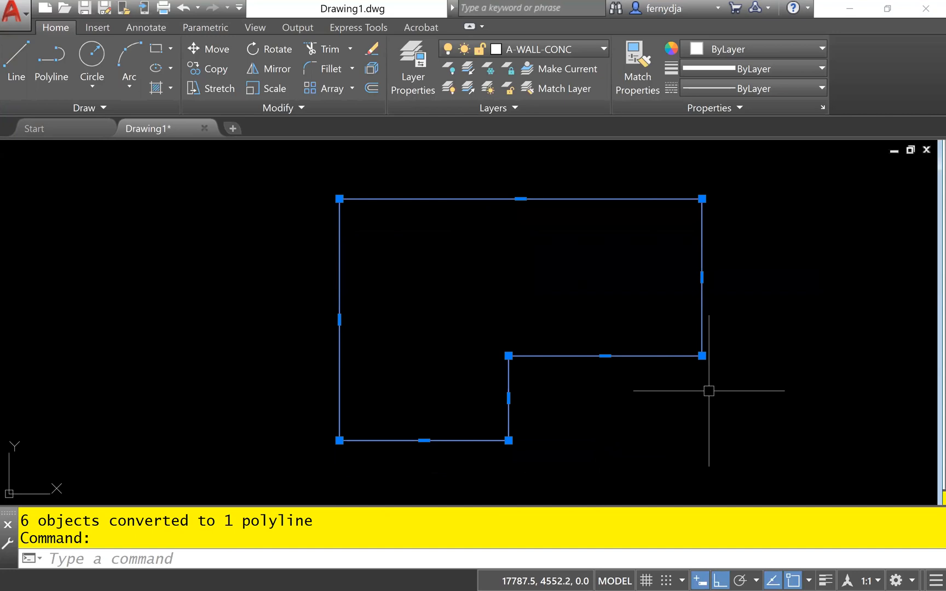
Step: Offset the closed wall outline 150 to the inside to create the exterior wall thickness
key(Escape)
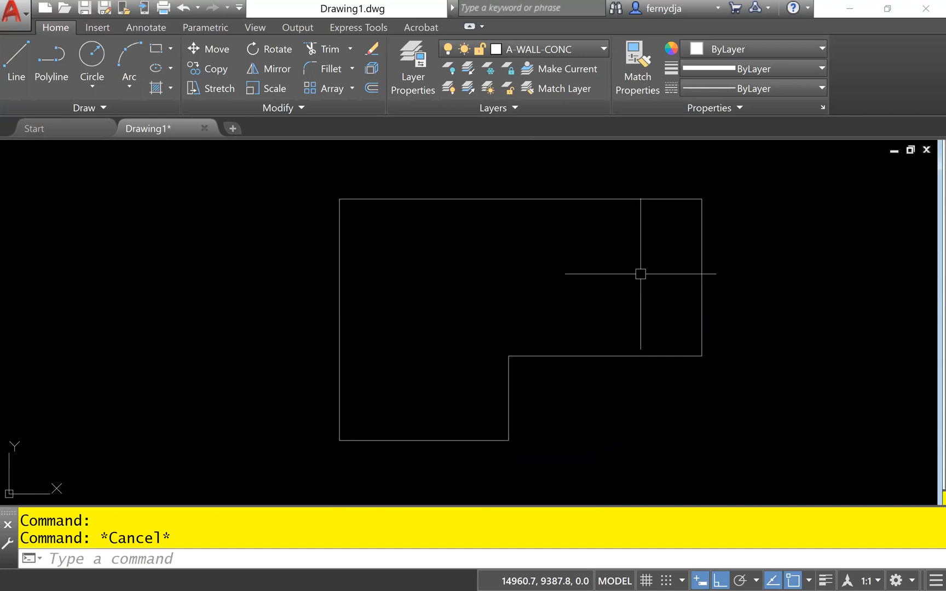
text(O)
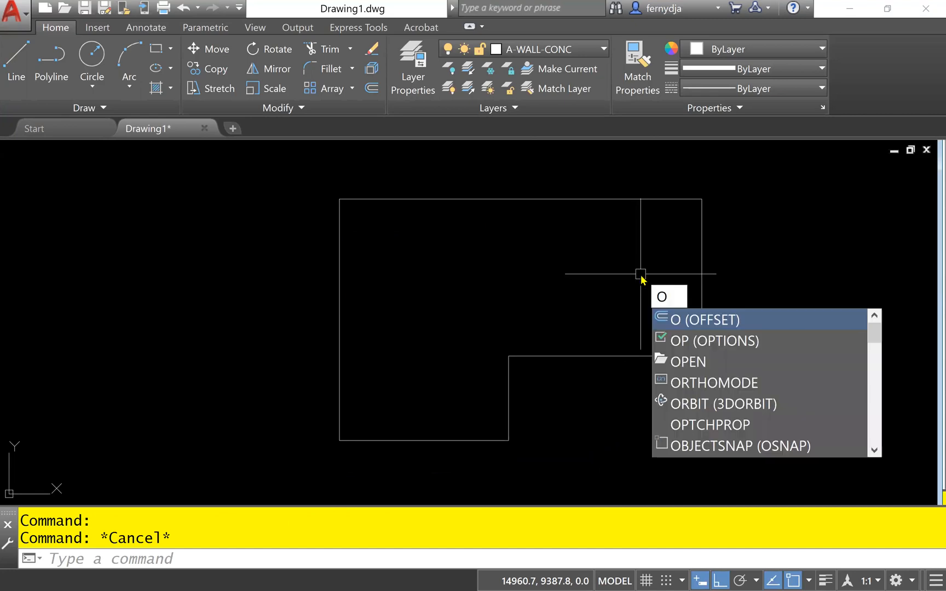
key(Return)
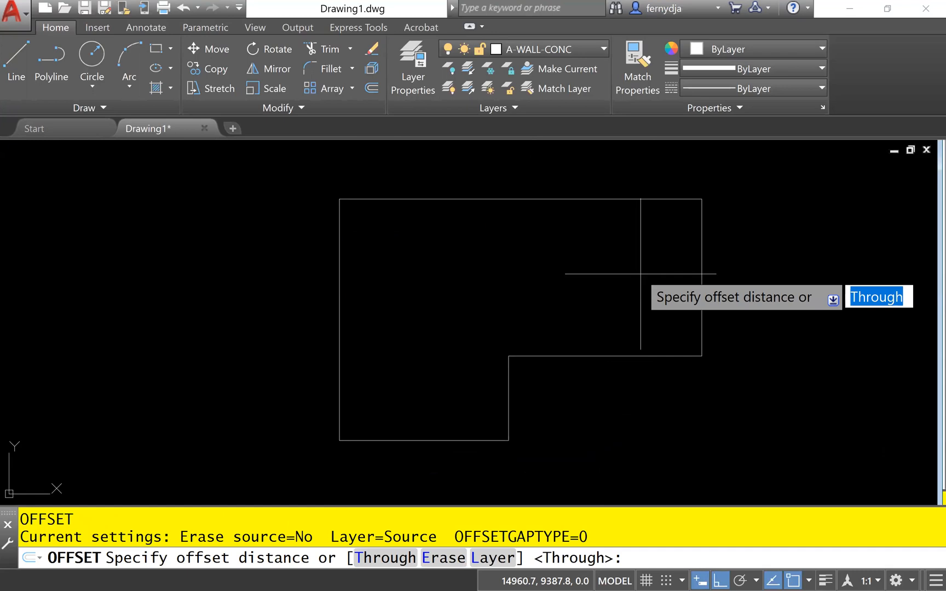
text(150)
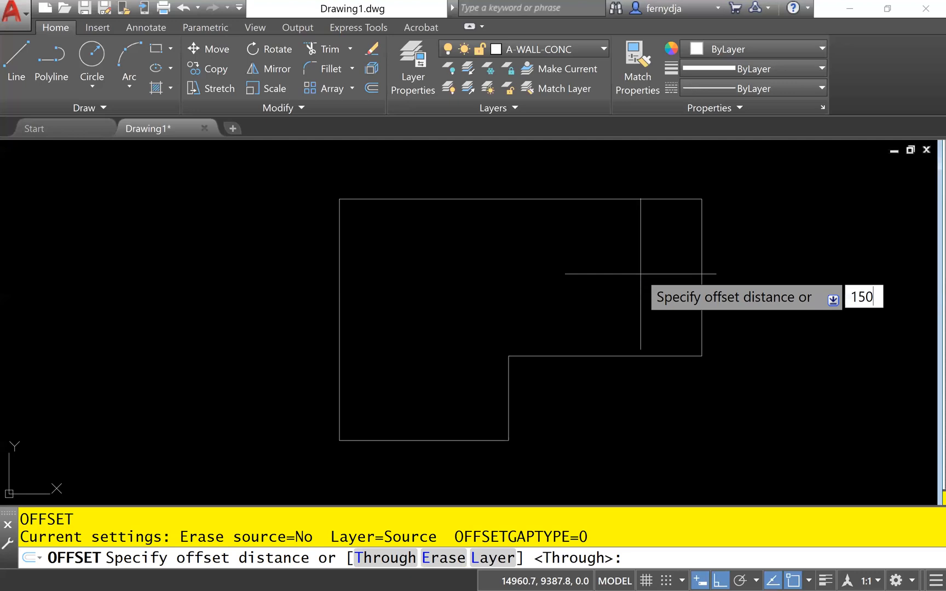
key(Return)
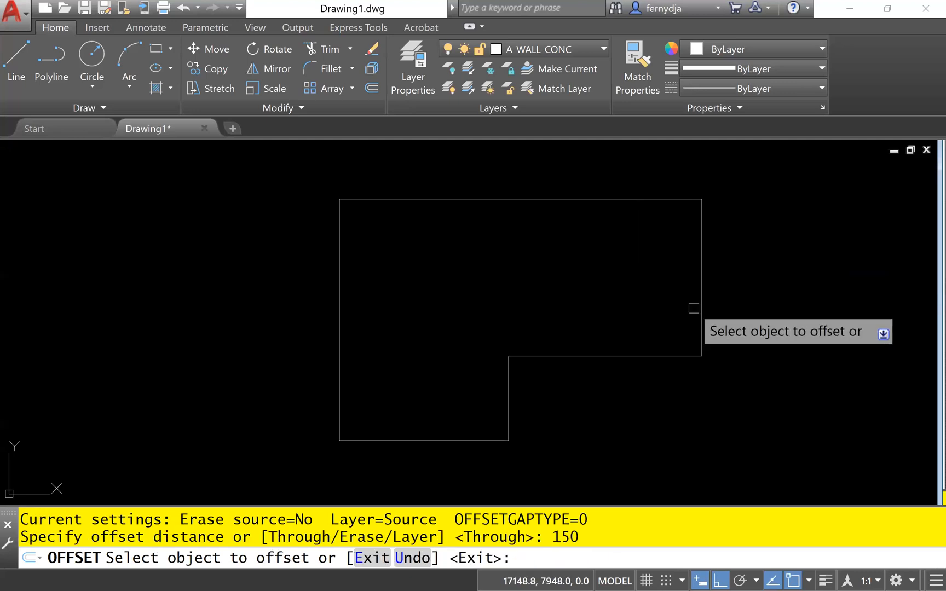
click(700, 291)
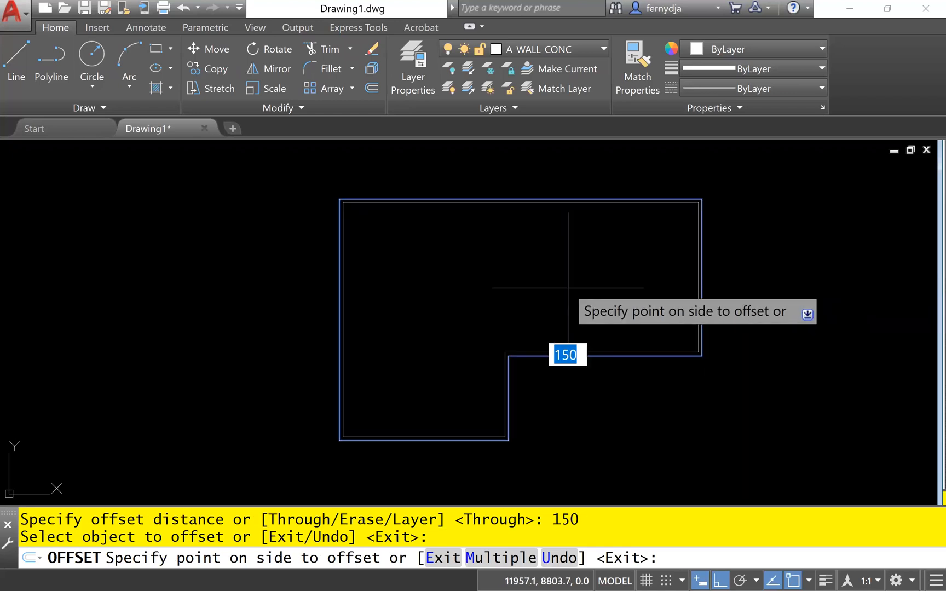
scroll(567, 288, up, 2)
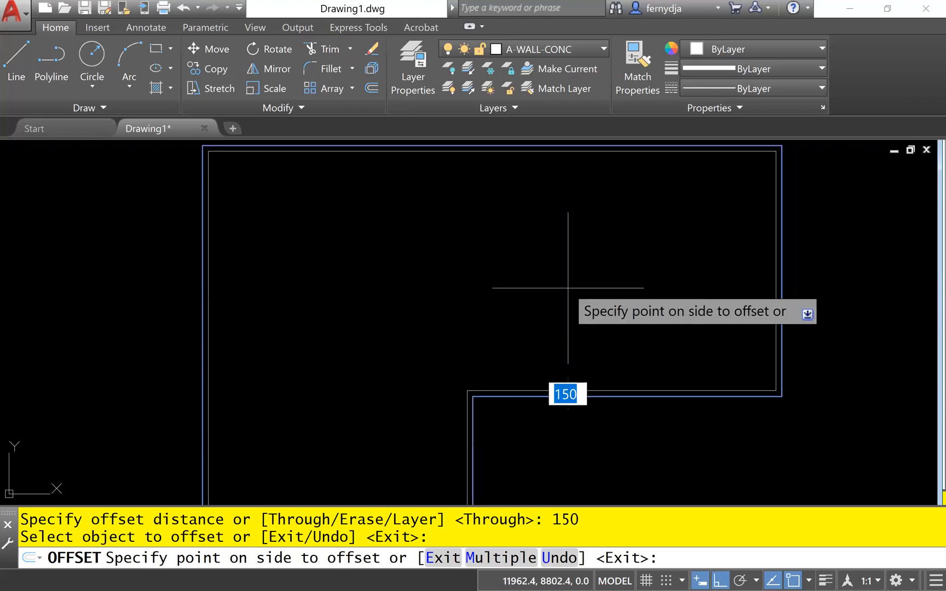
click(567, 288)
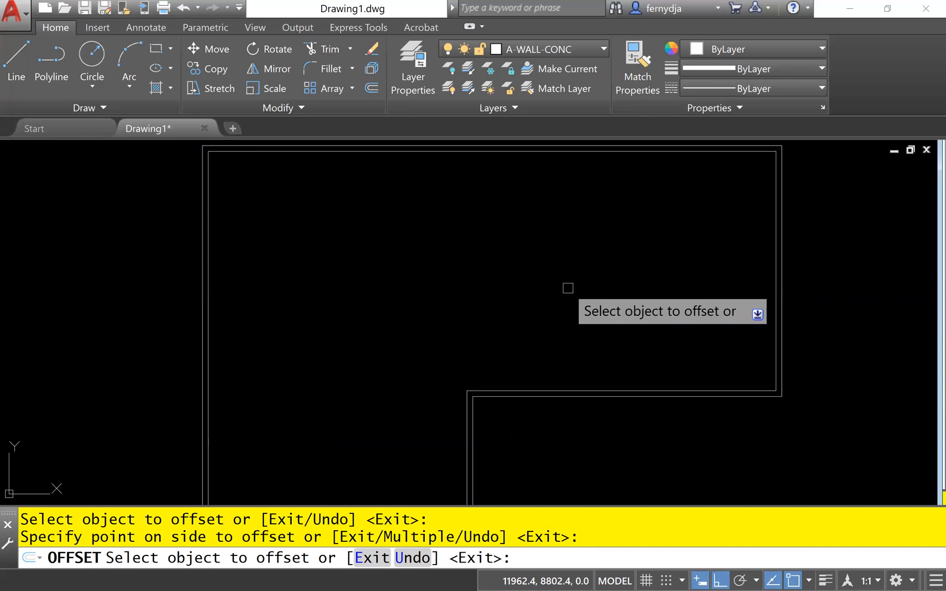
key(Return)
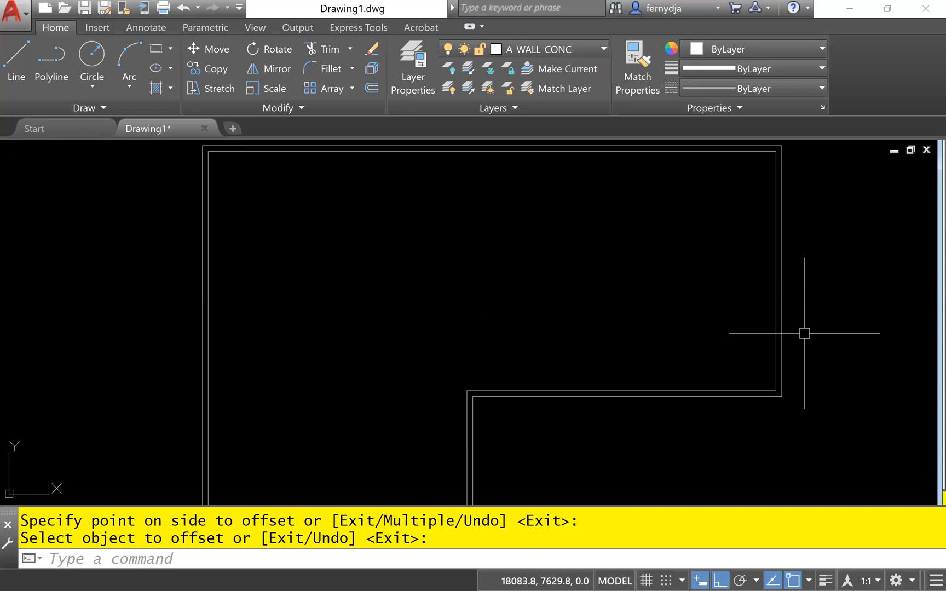
Step: Explode the outer and inner wall polylines into separate lines
text(X)
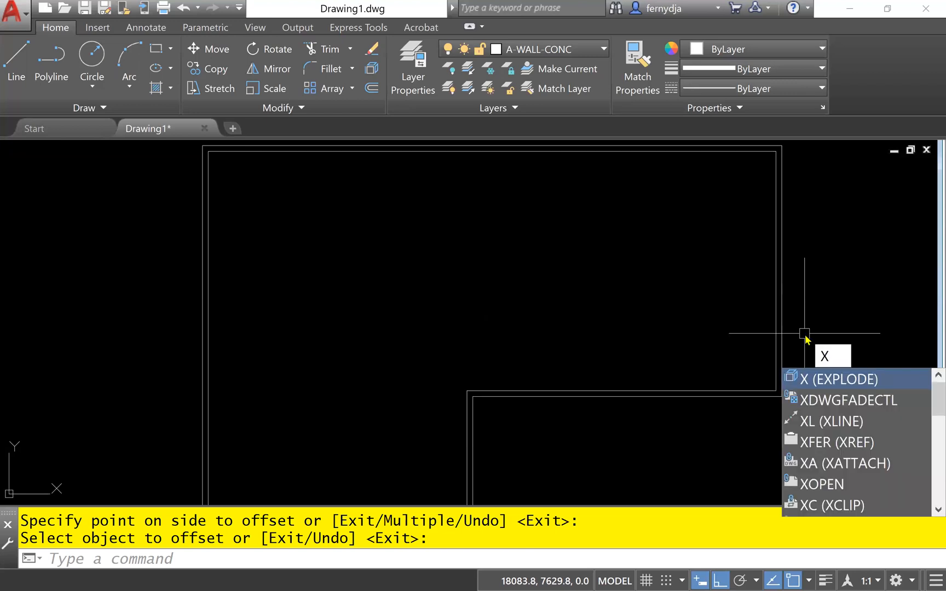
key(Return)
click(803, 343)
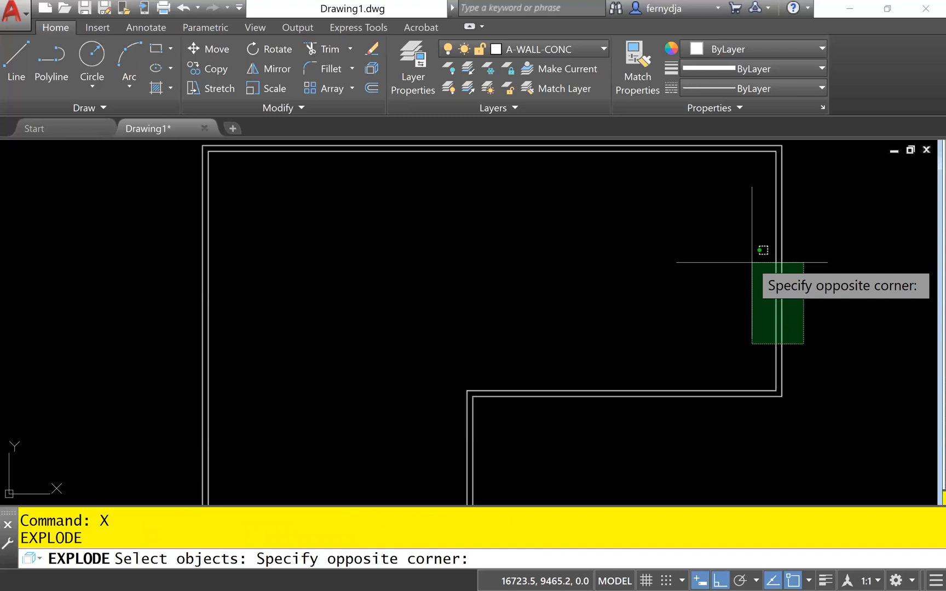
click(752, 262)
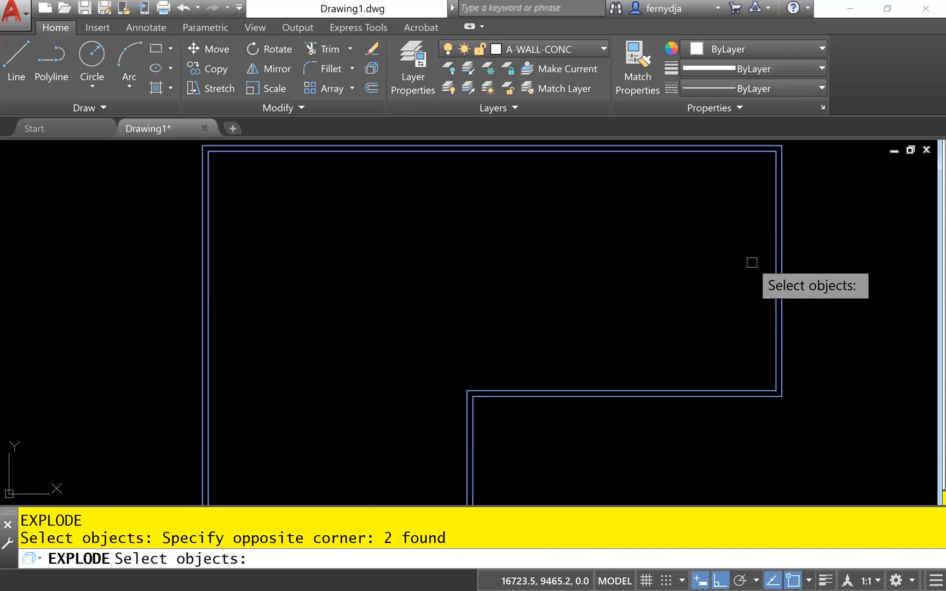
key(Return)
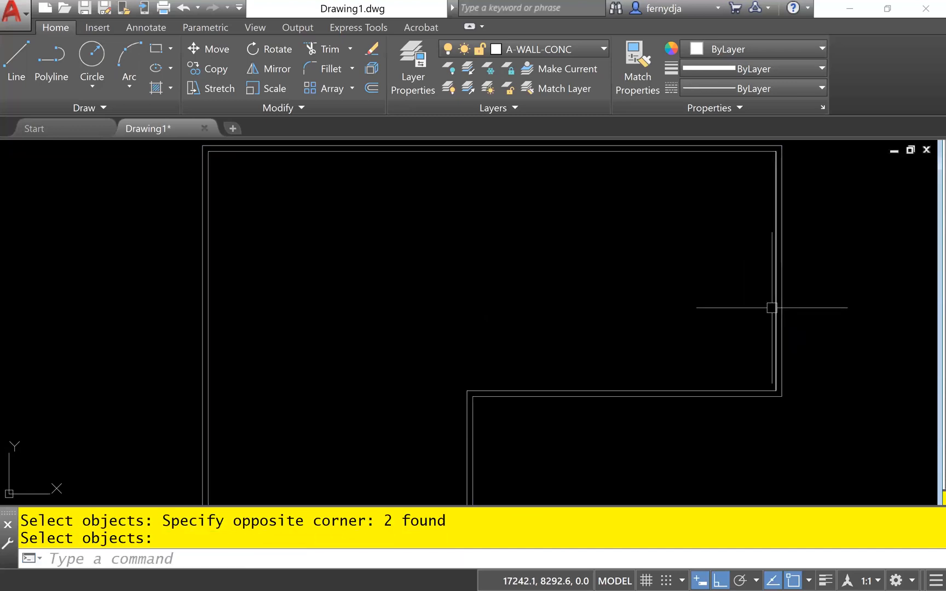
Step: Select the inner lines of the right wall and the 8000 wall to check they are separate, and clear the selection
click(773, 312)
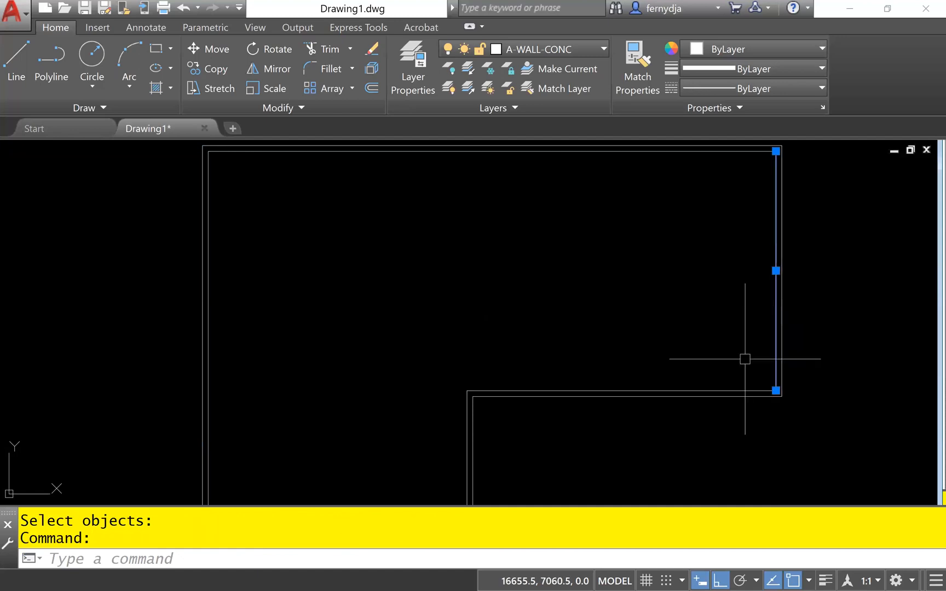
click(701, 388)
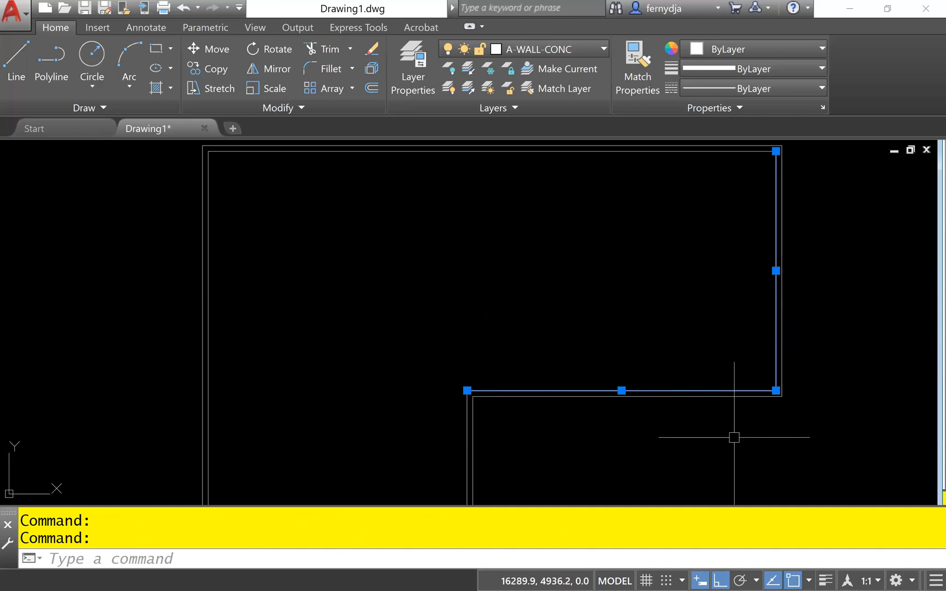
key(Escape)
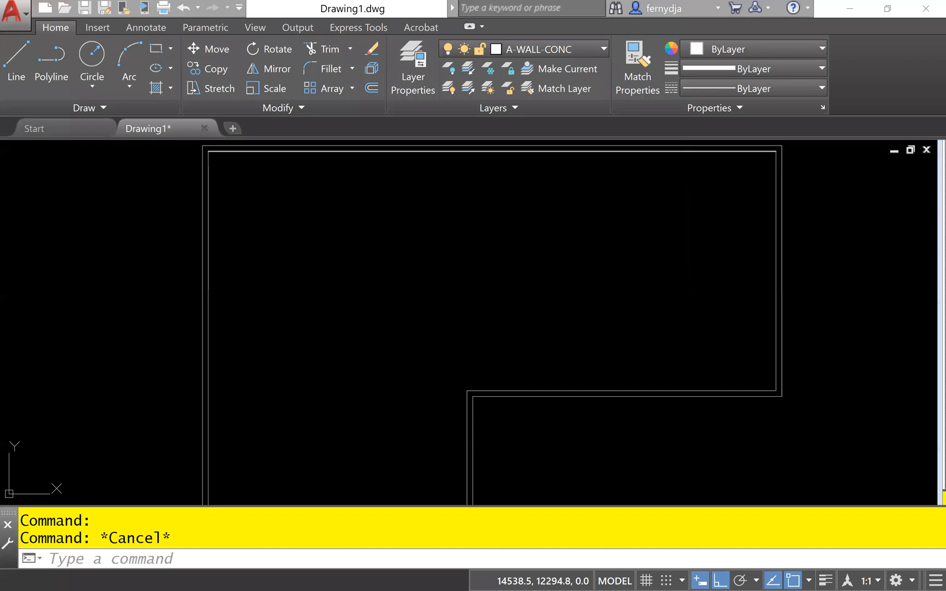
Step: Review the partition wall slide in the presentation, and turn on lineweight display back in the AutoCAD drawing
key(alt+Tab)
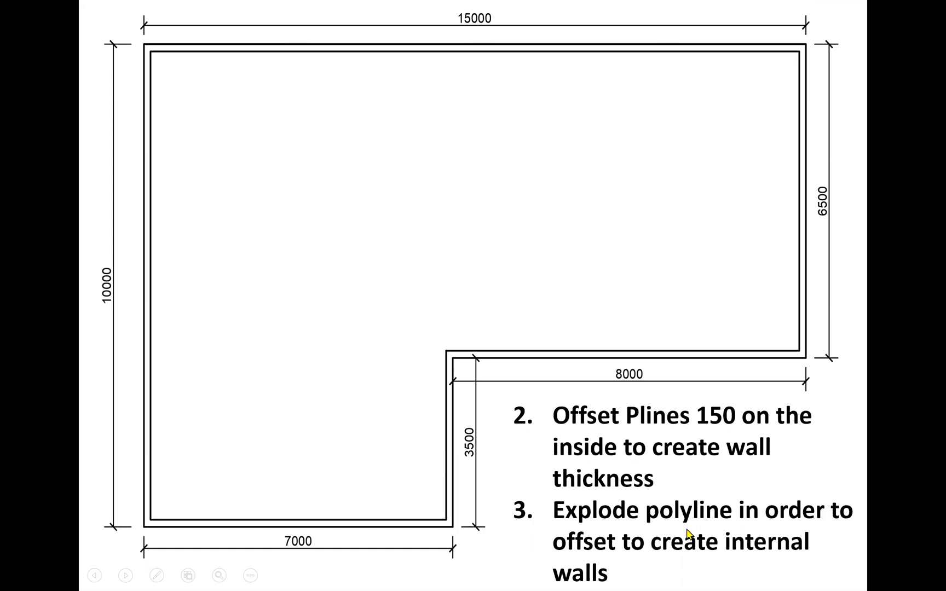
click(646, 482)
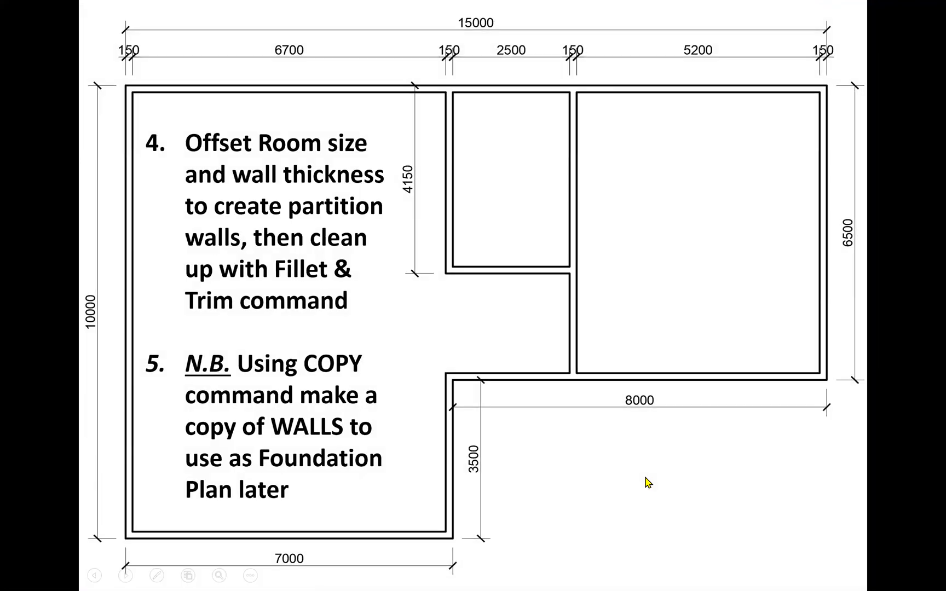
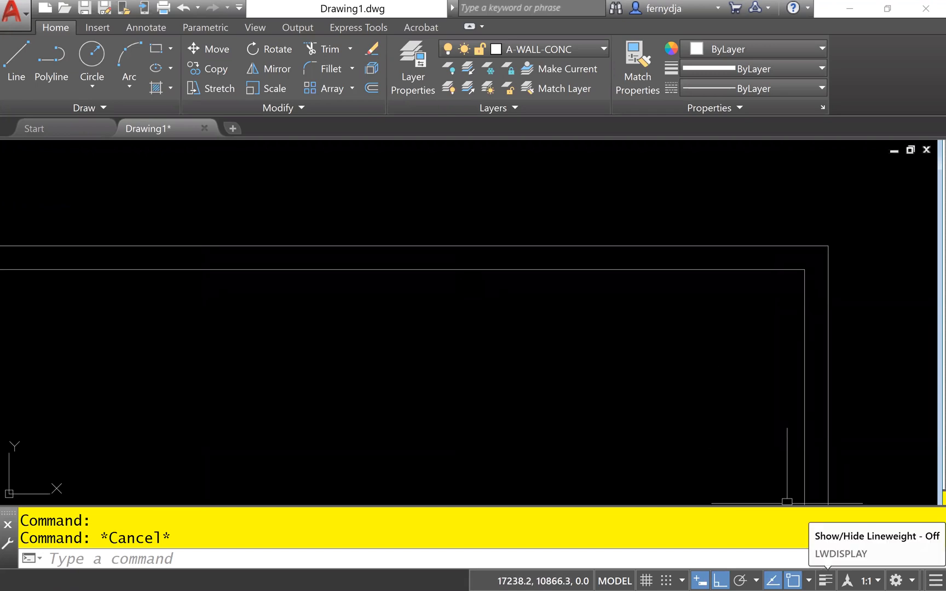
click(824, 580)
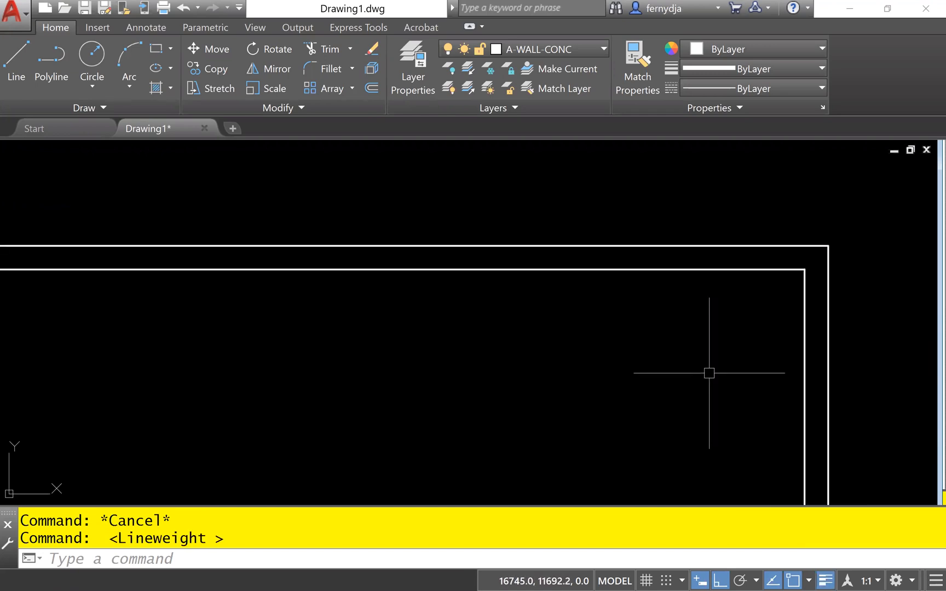
Step: Offset the inner line of the right exterior wall 5200 to the left for the first partition face
scroll(707, 374, down, 2)
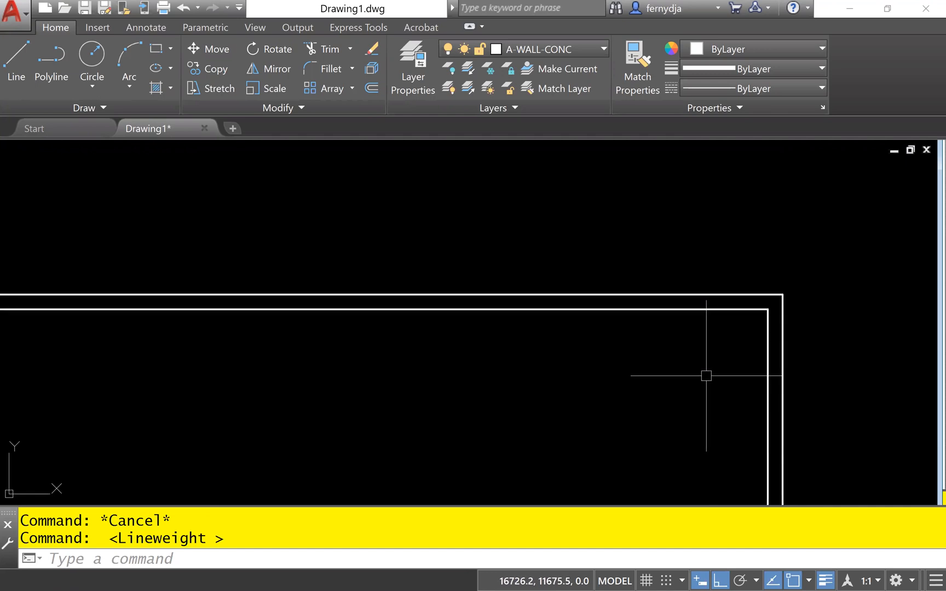
mouse_move(708, 374)
middle_down()
mouse_move(792, 332)
mouse_move(802, 303)
middle_up()
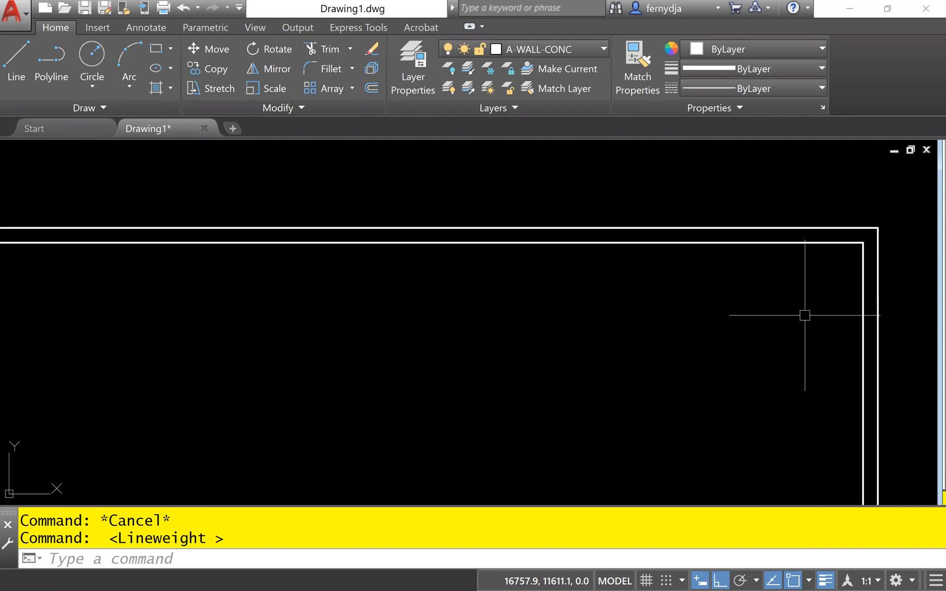
text(O)
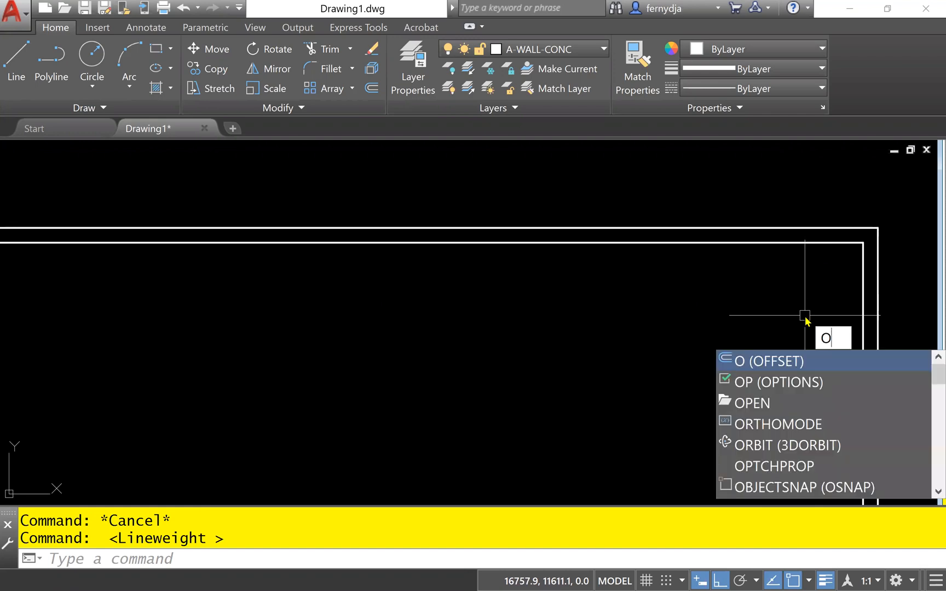
key(Return)
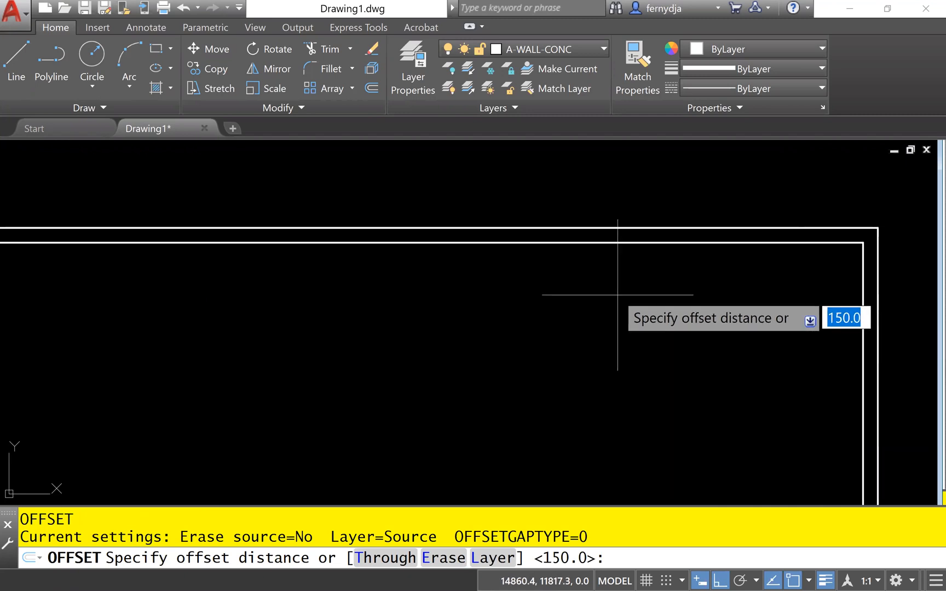
key(Return)
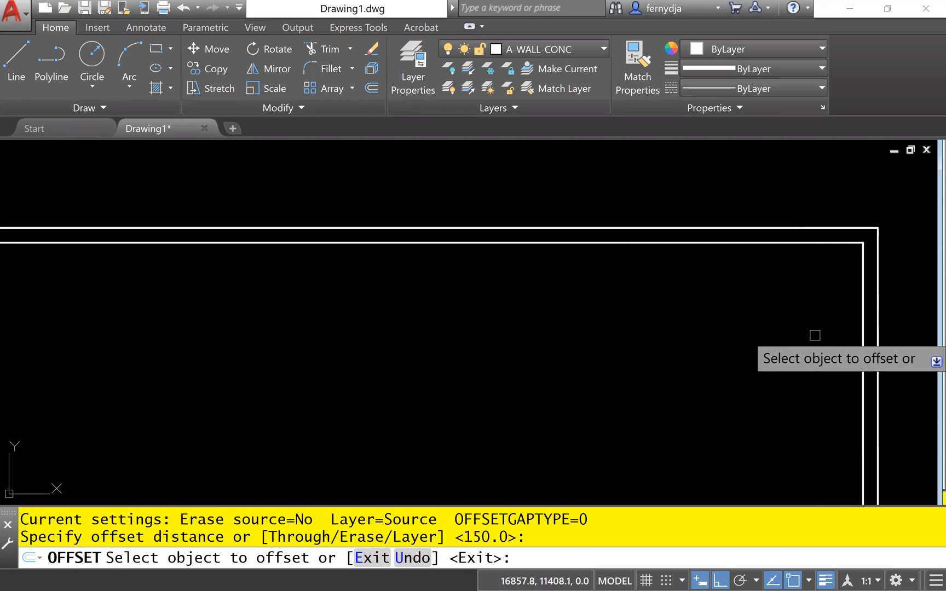
click(861, 293)
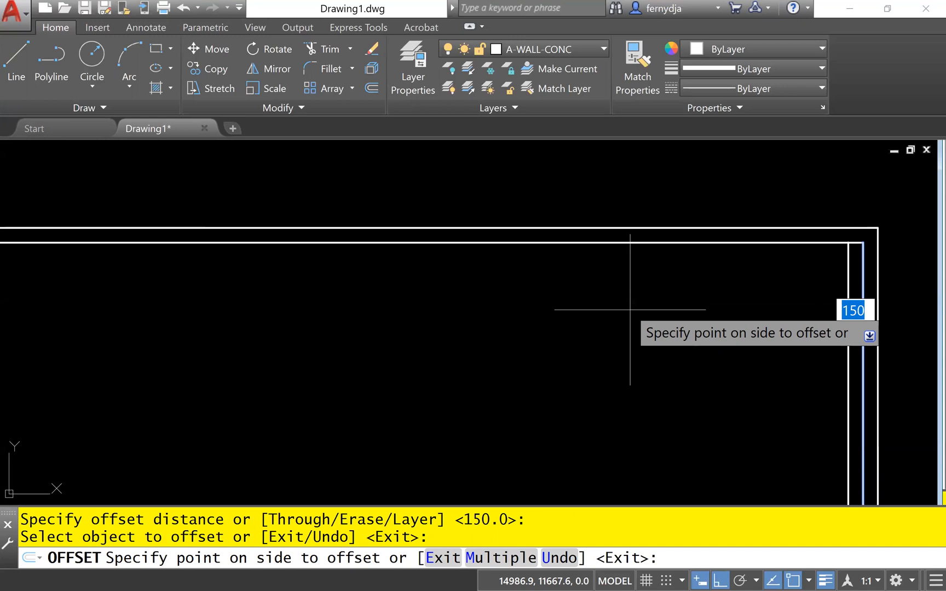
text(5200)
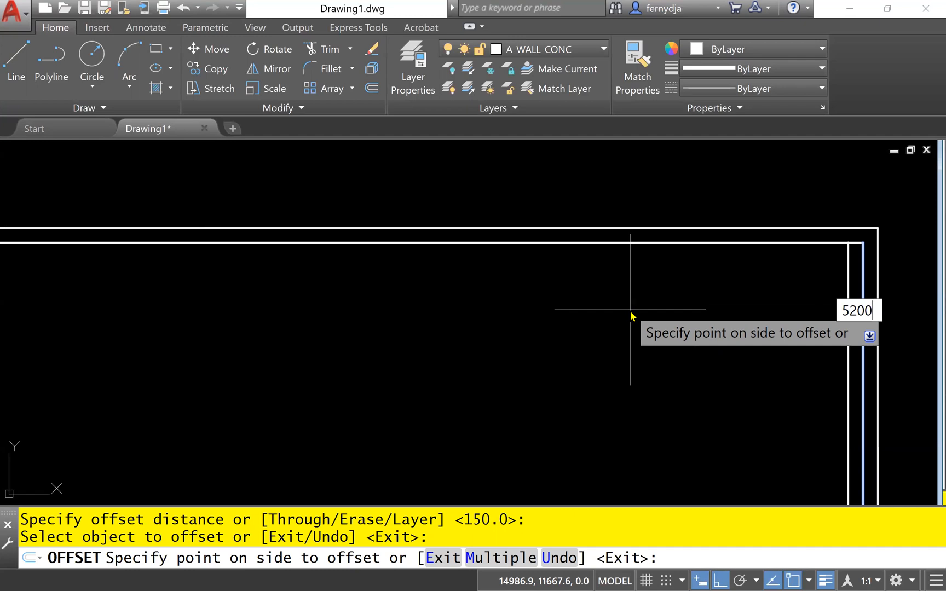
key(Return)
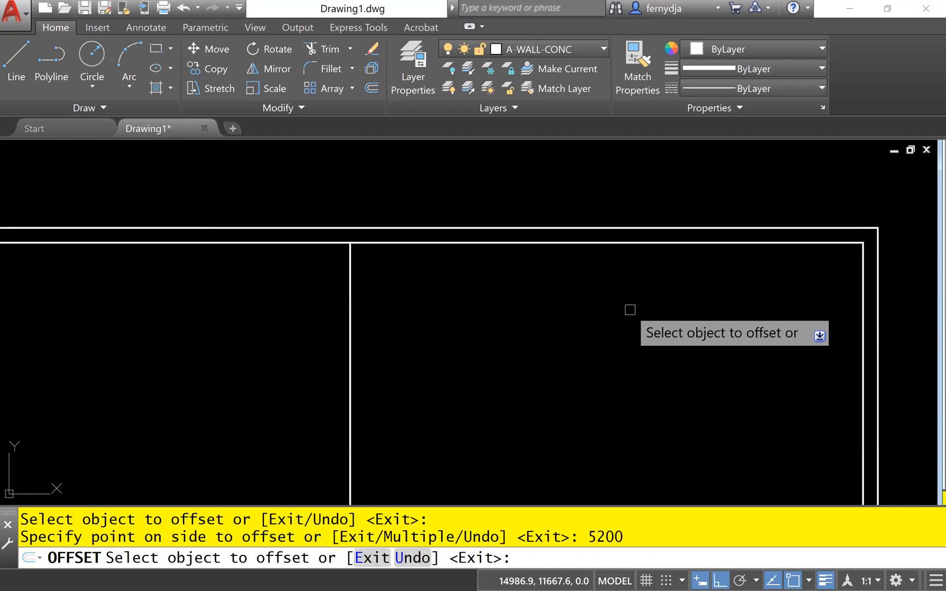
Step: Offset the new partition line 150 to the left to give the partition its wall thickness
middle_drag(435, 334, 574, 332)
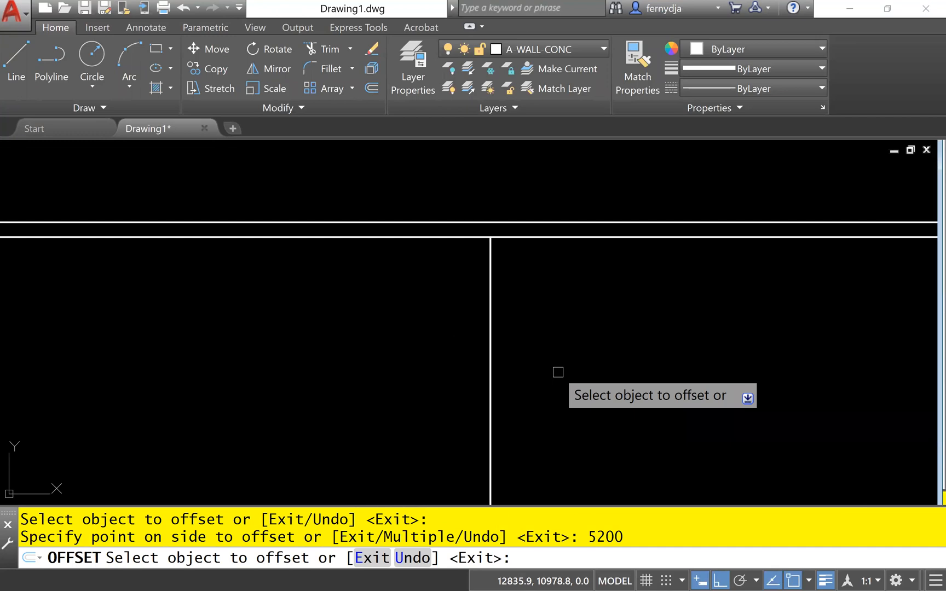
click(490, 329)
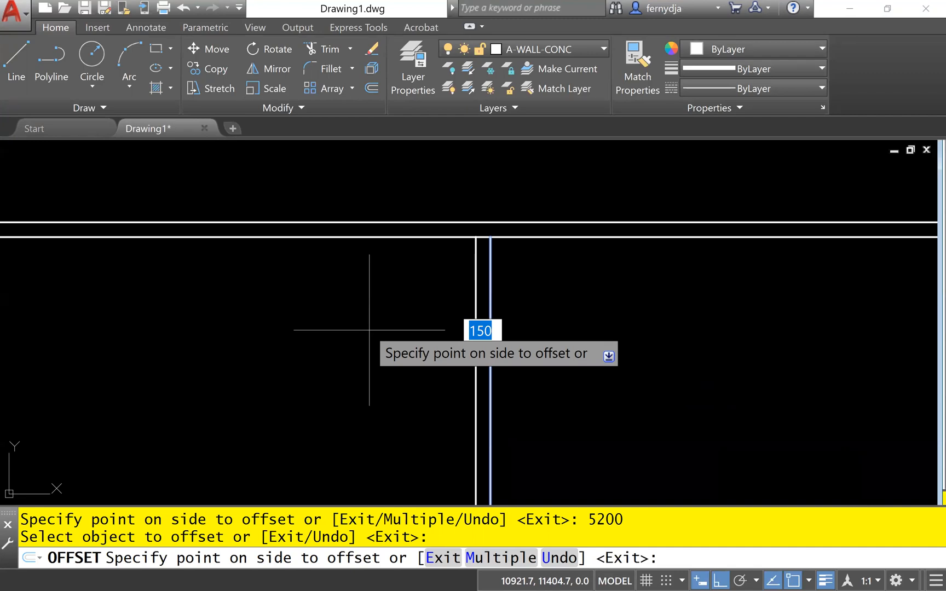
click(319, 327)
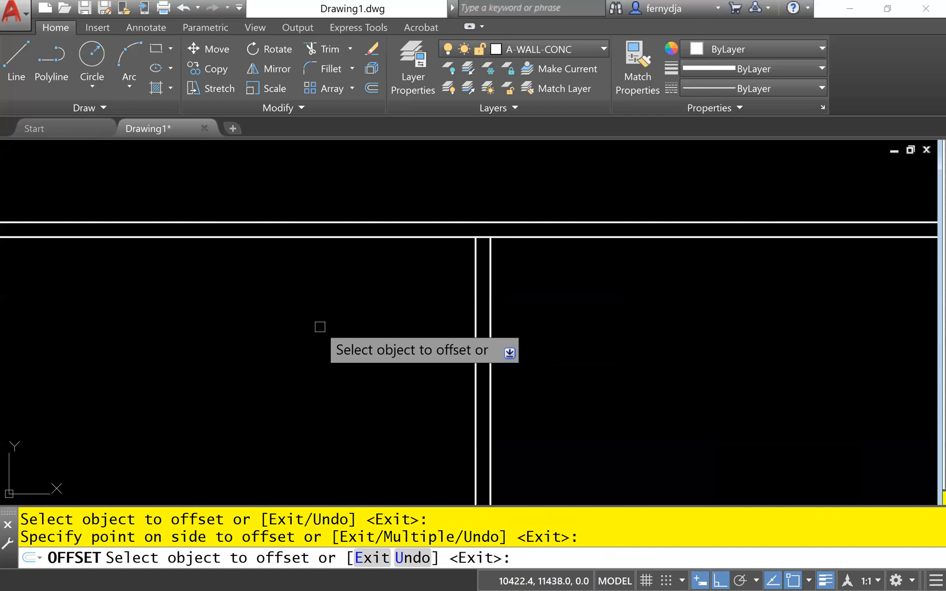
Step: Offset the left face of the first partition 2500 to the left for the next room's width
middle_drag(433, 313, 588, 309)
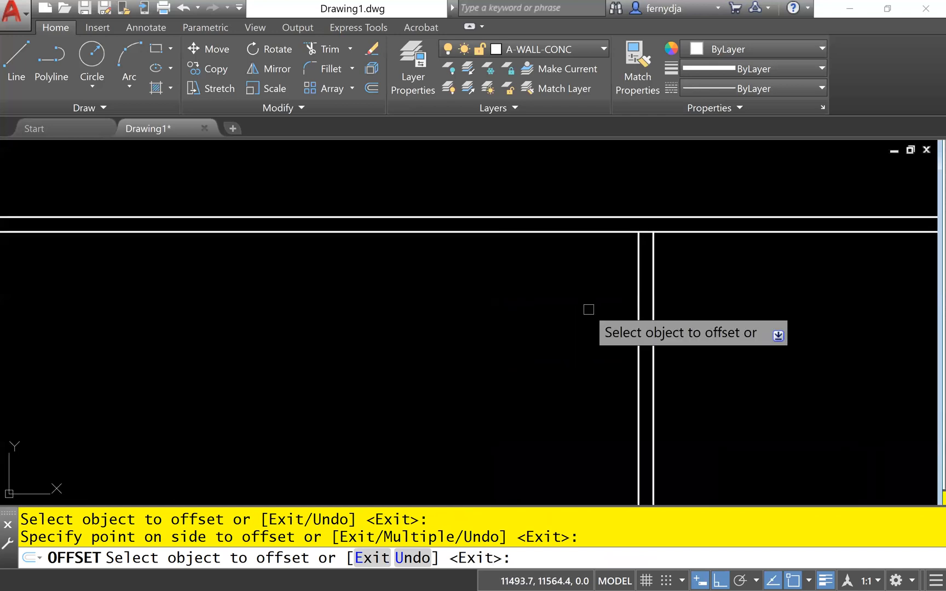
click(639, 331)
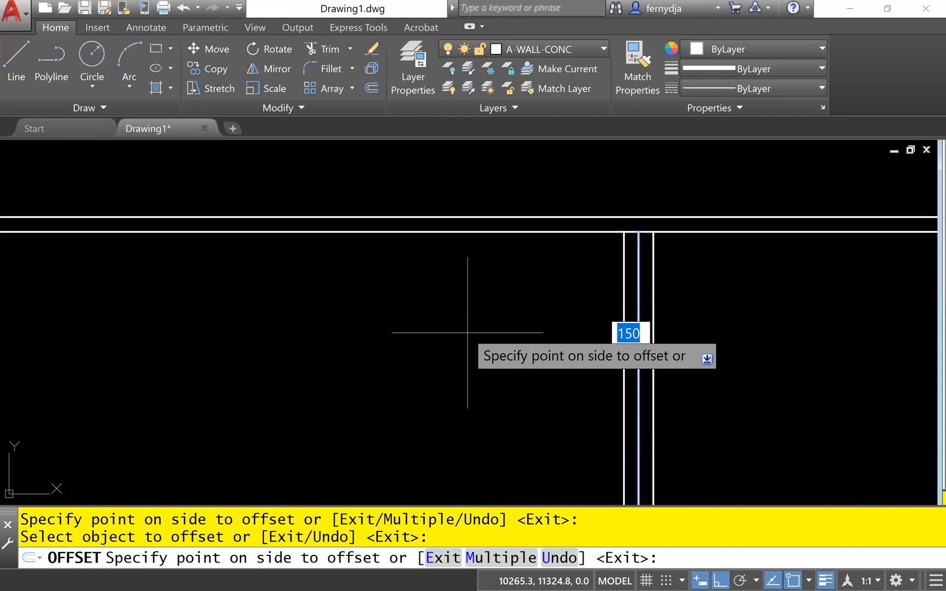
text(2500)
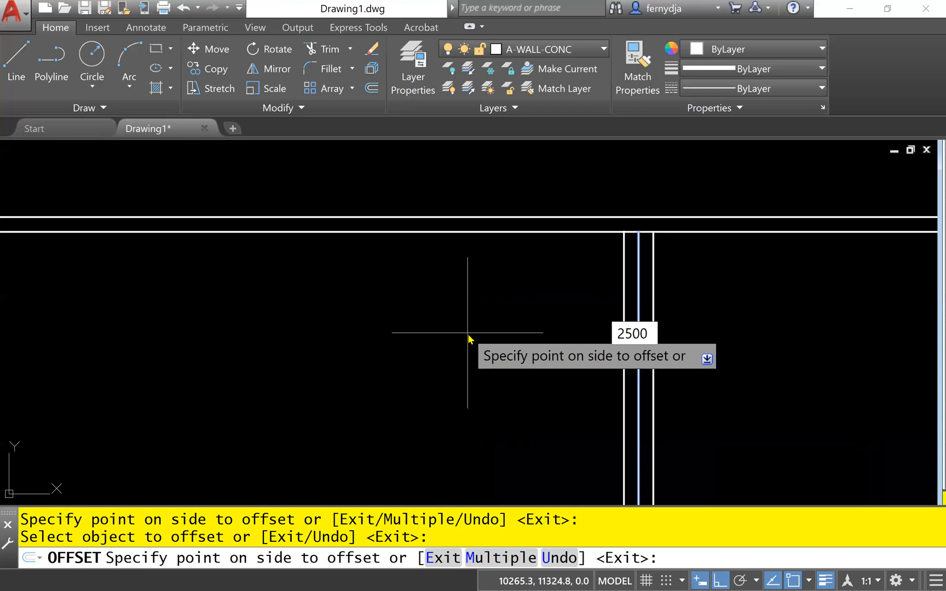
key(Return)
middle_drag(433, 364, 547, 335)
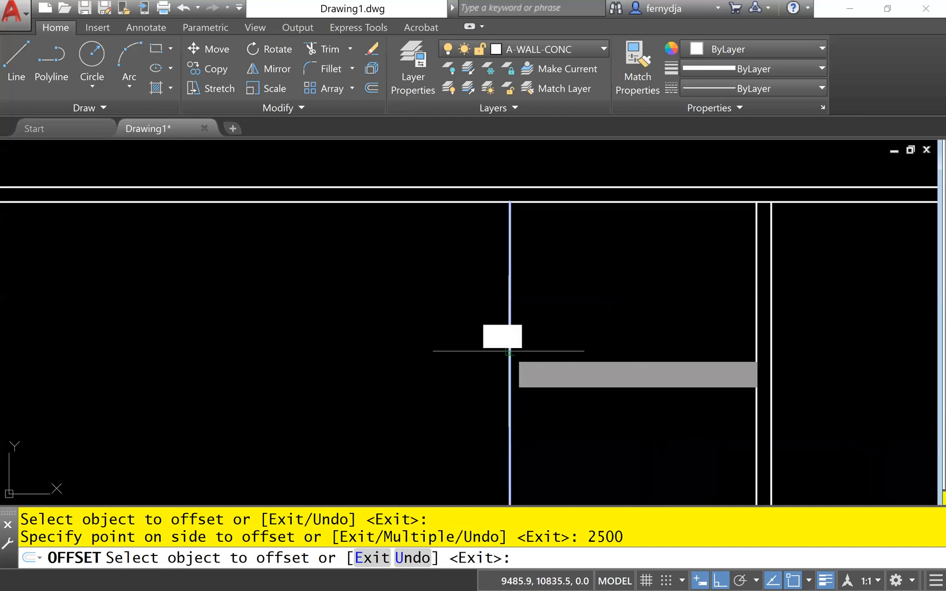
Step: Offset the second partition's new line 150 to the left to form the wall thickness
click(510, 350)
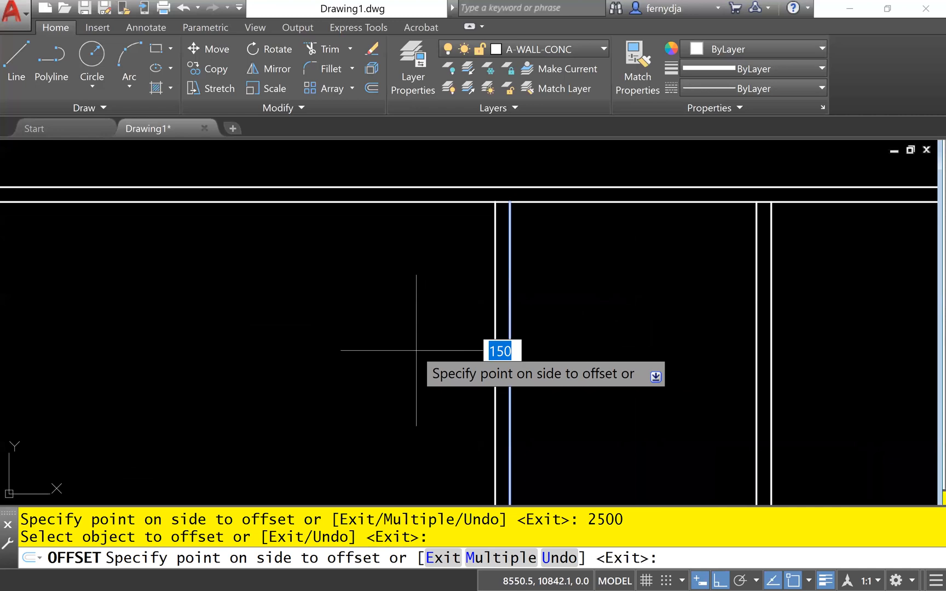
click(416, 350)
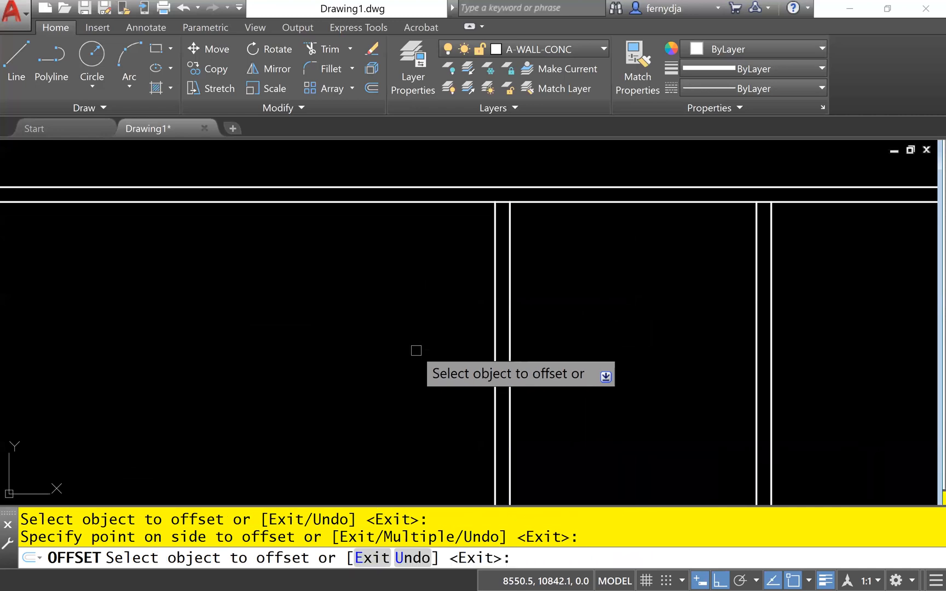
Step: Offset the outer line of the top exterior wall 4150 downward for the horizontal partition's lower face
scroll(416, 350, down, 4)
middle_drag(416, 350, 435, 298)
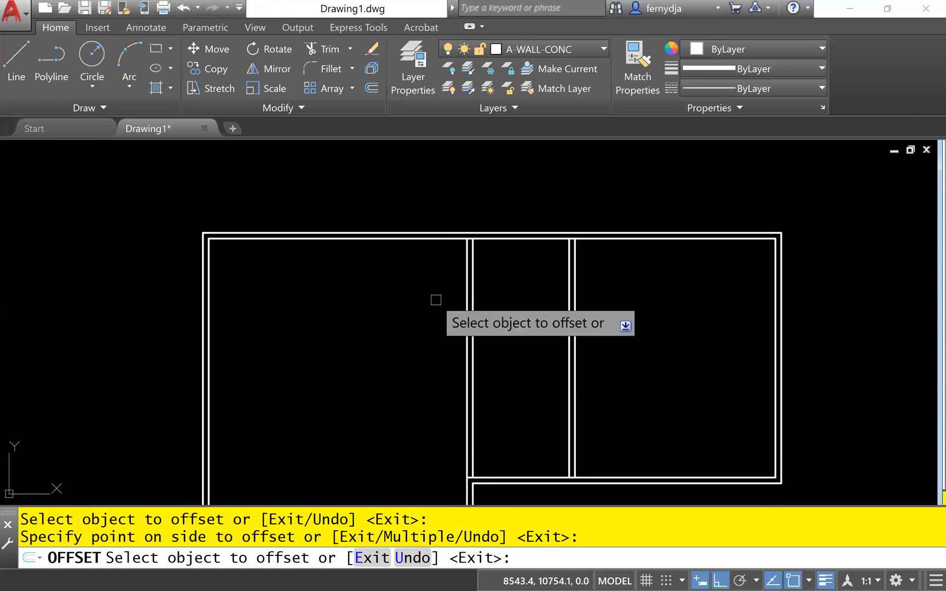
scroll(436, 300, up, 2)
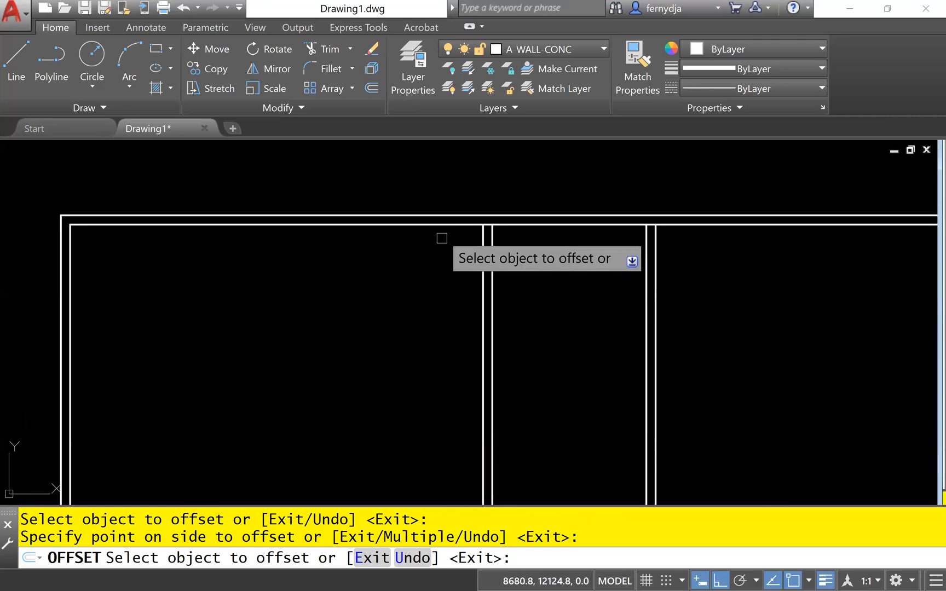
click(442, 216)
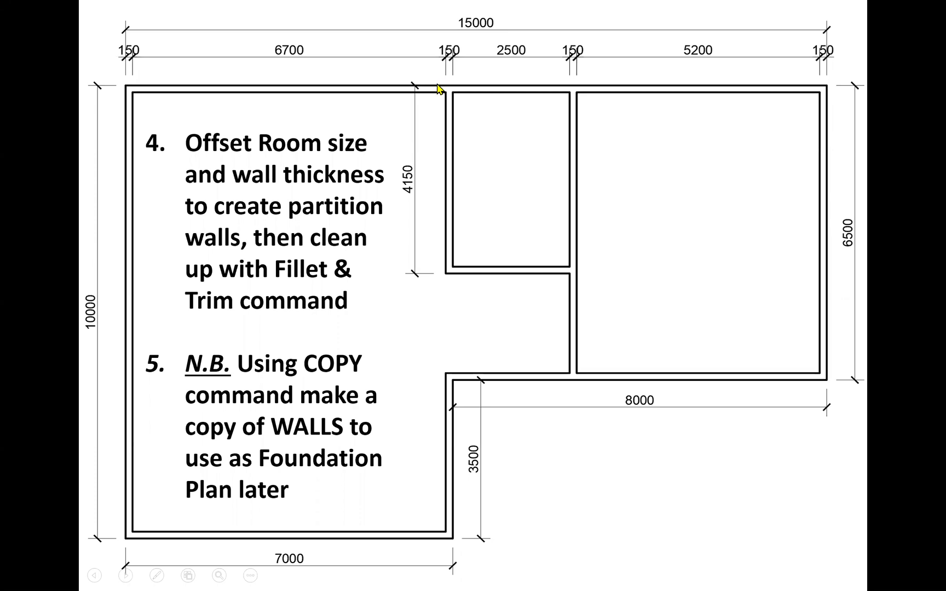
click(437, 86)
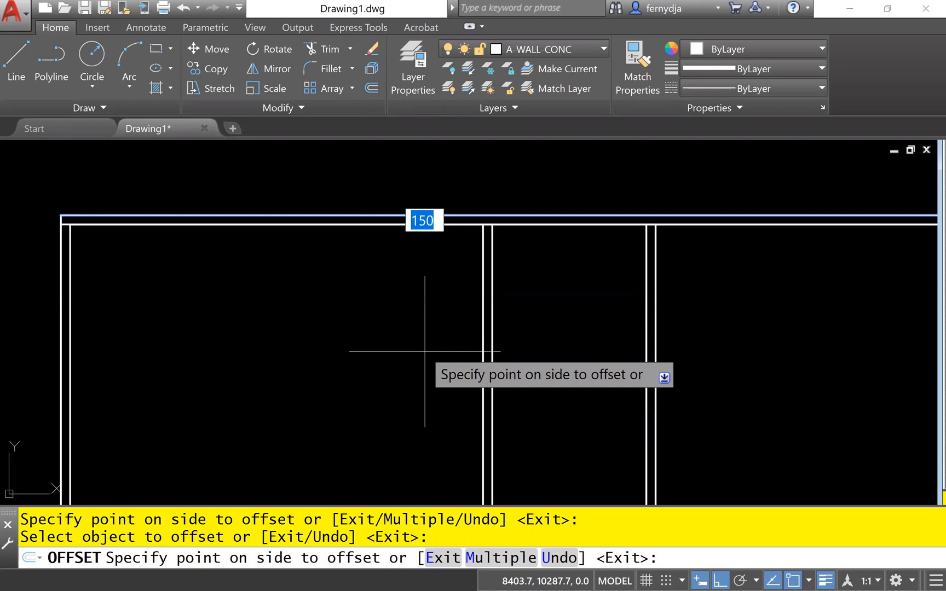
text(41)
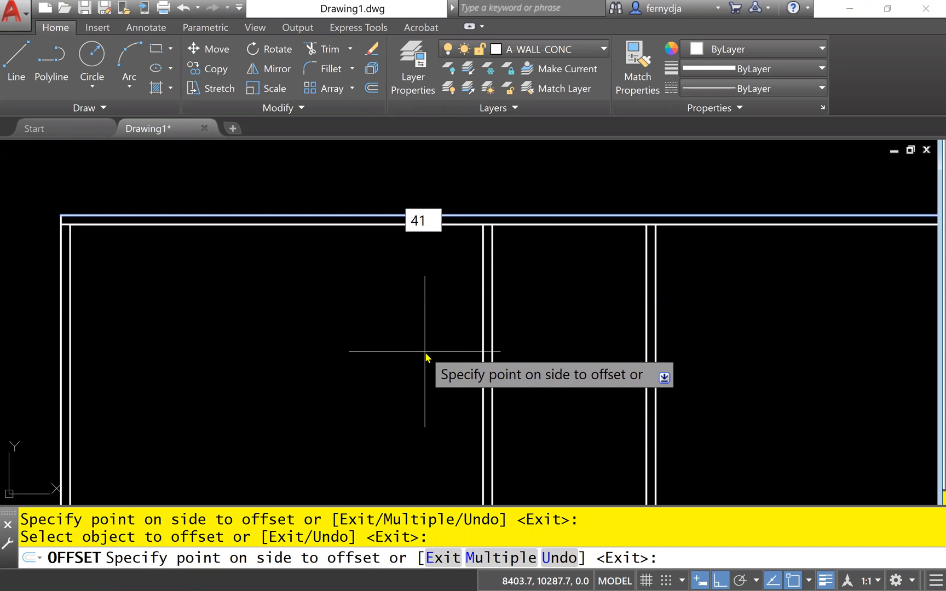
text(50)
key(Return)
Step: Offset the new horizontal partition line 150 upward for its wall thickness and end the Offset command
middle_drag(574, 412, 533, 288)
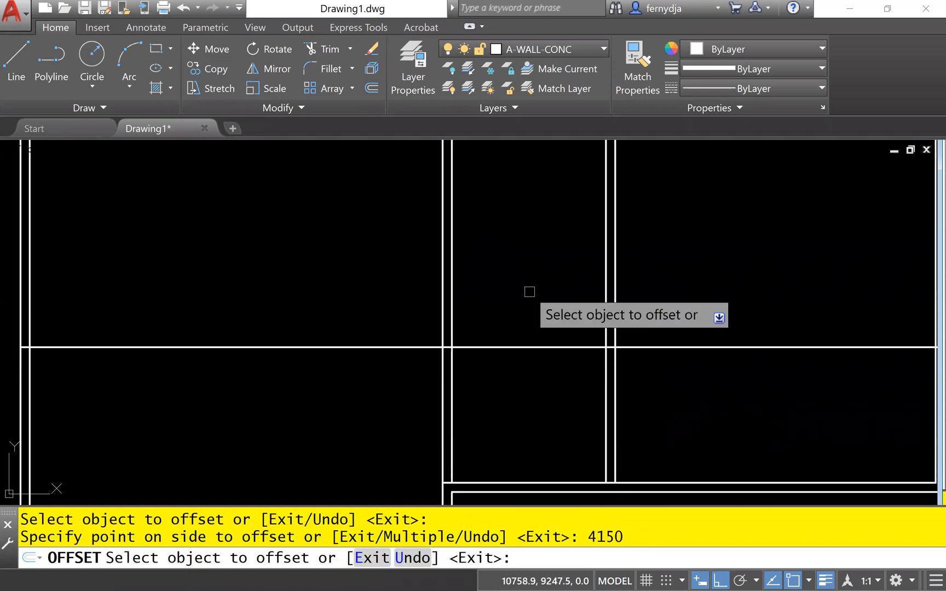
scroll(529, 285, up, 2)
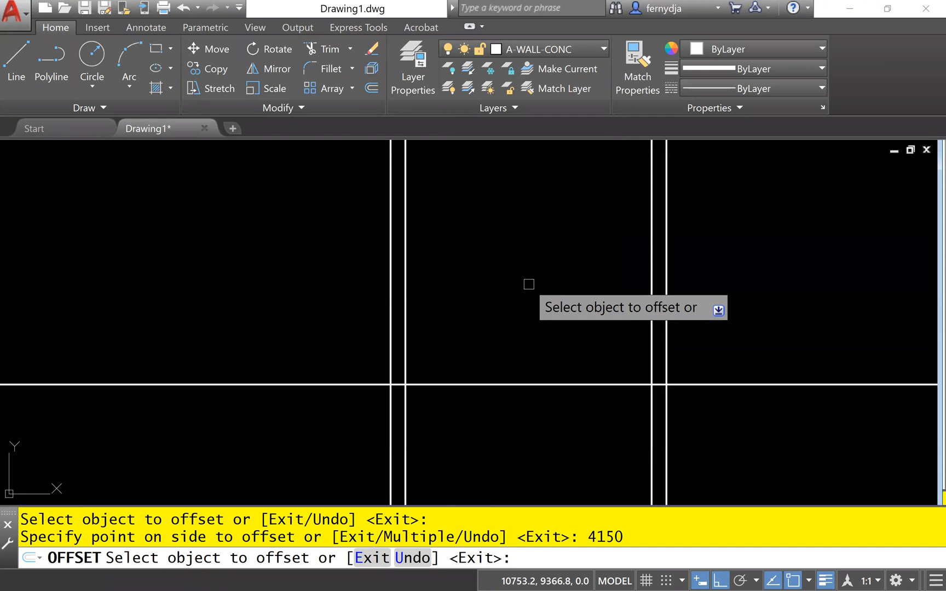
click(509, 385)
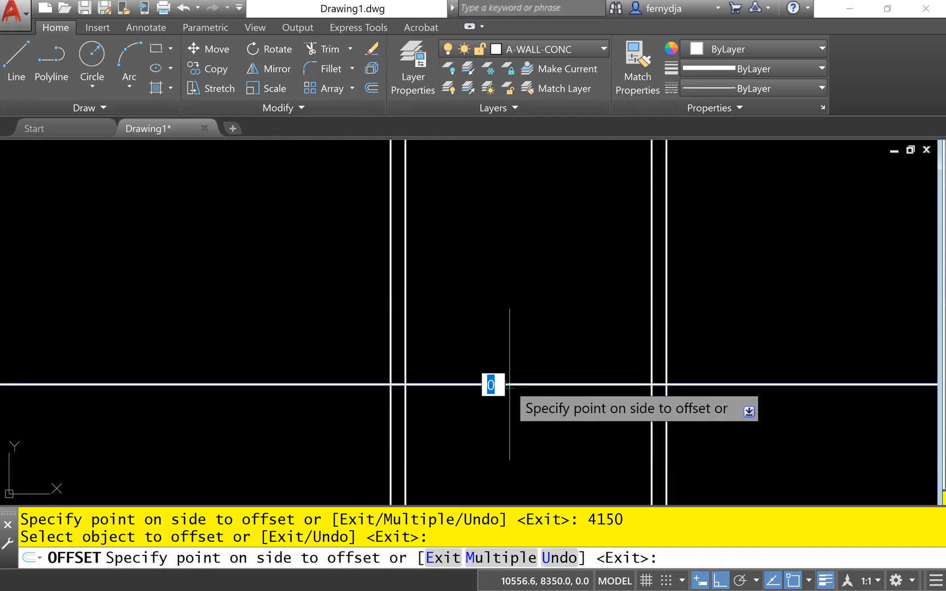
click(516, 281)
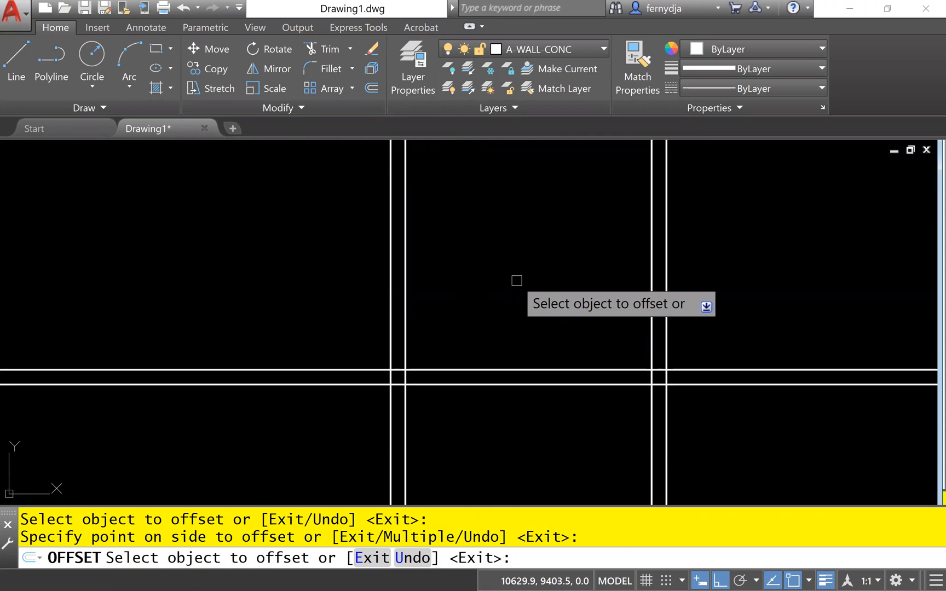
key(Escape)
scroll(515, 281, down, 4)
mouse_move(515, 281)
middle_down()
mouse_move(515, 293)
mouse_move(522, 245)
middle_up()
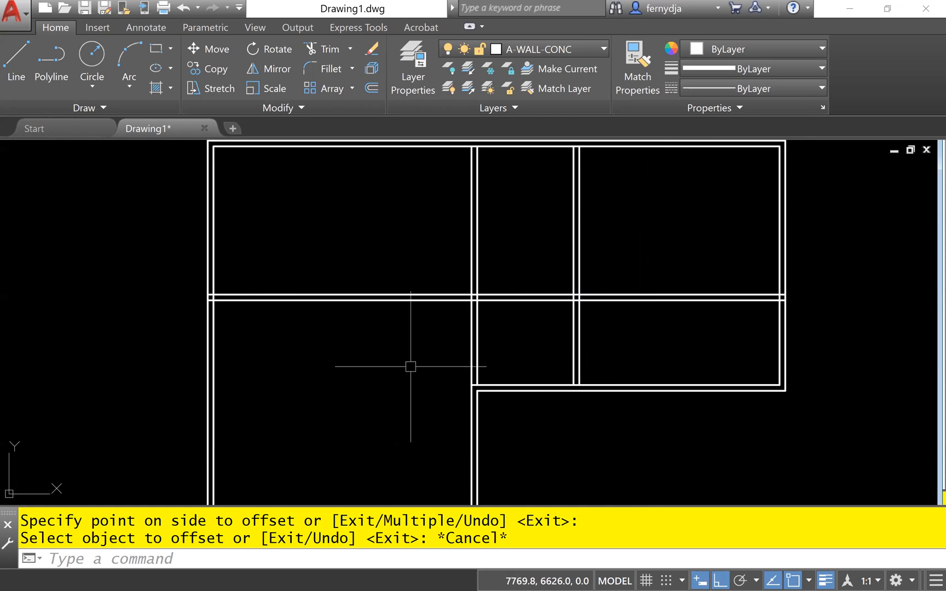
key(Return)
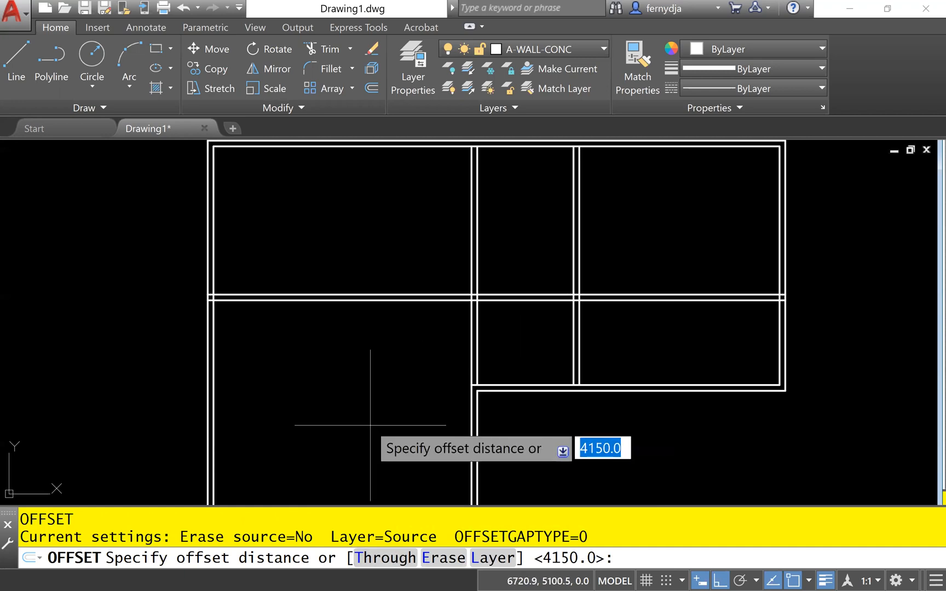
text(t)
key(Return)
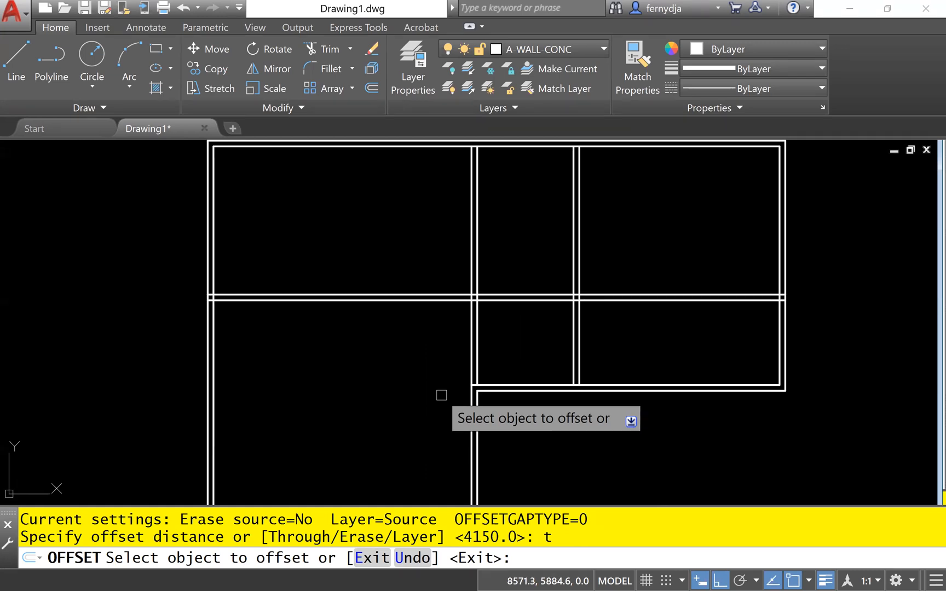
middle_drag(675, 253, 673, 327)
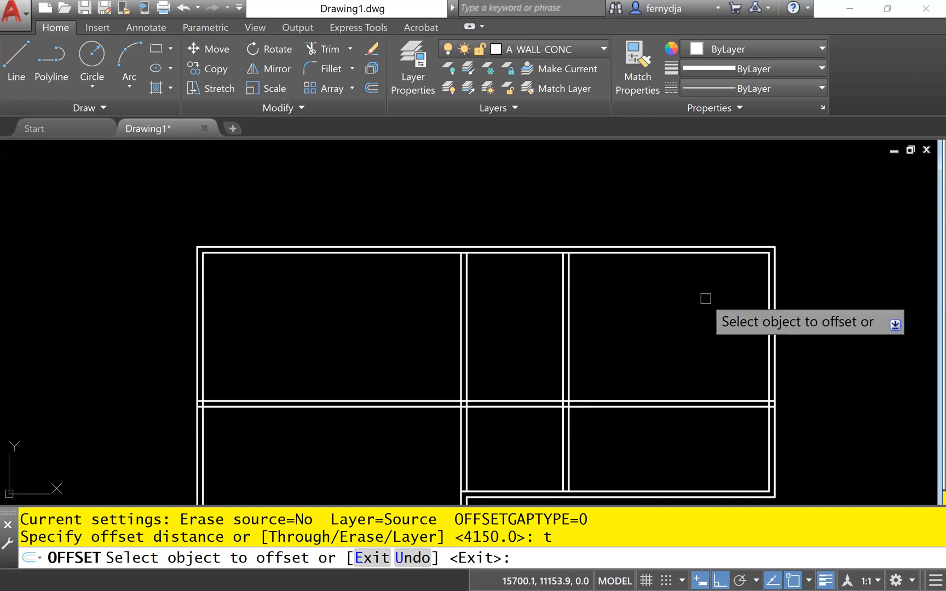
click(769, 282)
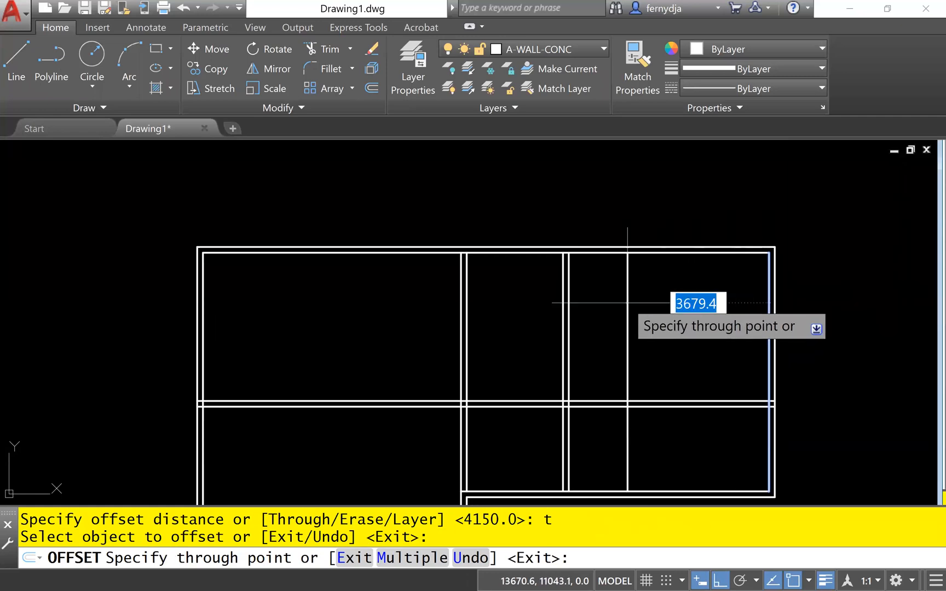
key(Escape)
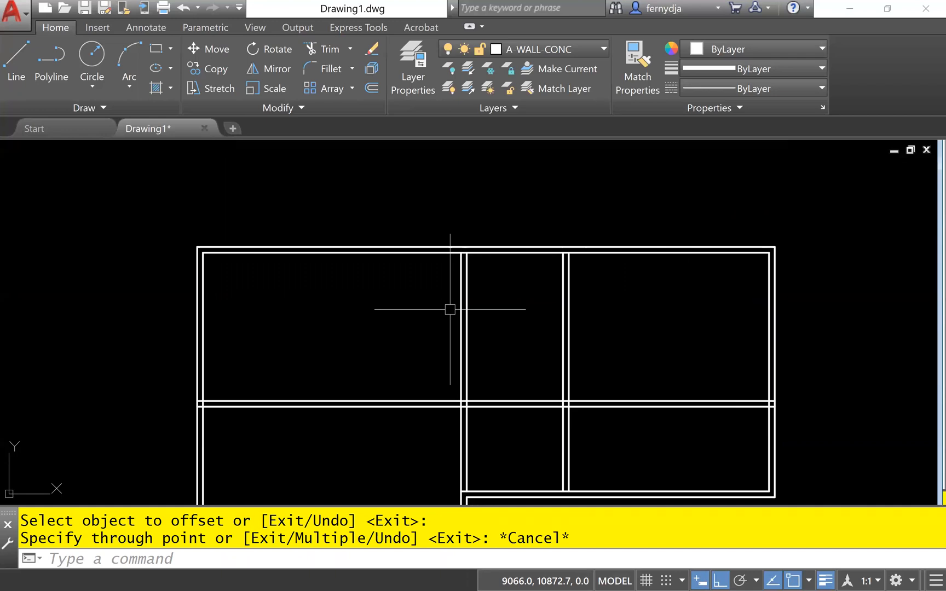
Step: Examine the crossings of the horizontal and vertical partition lines and the overall floor plan layout
scroll(463, 386, up, 8)
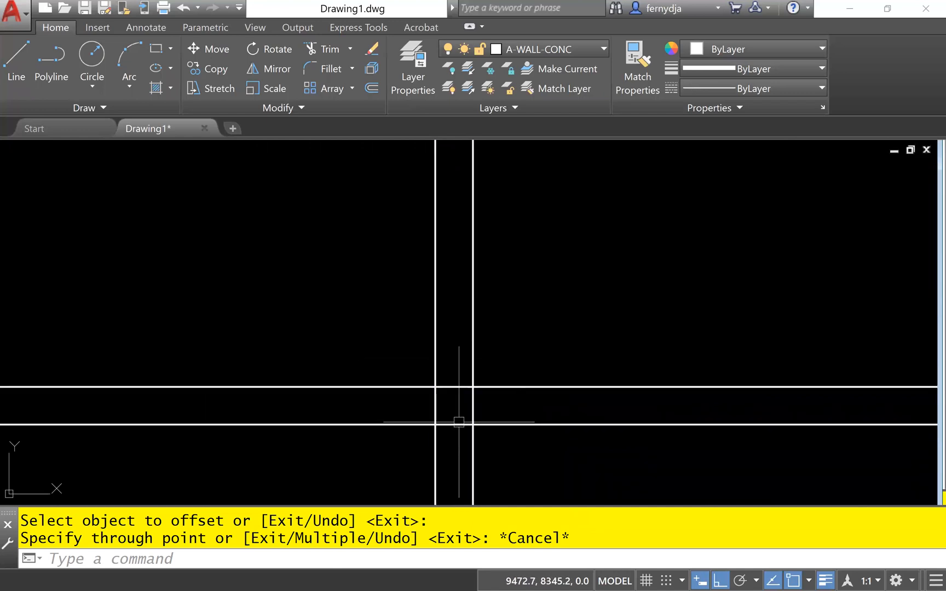
scroll(545, 419, down, 3)
middle_drag(627, 425, 467, 410)
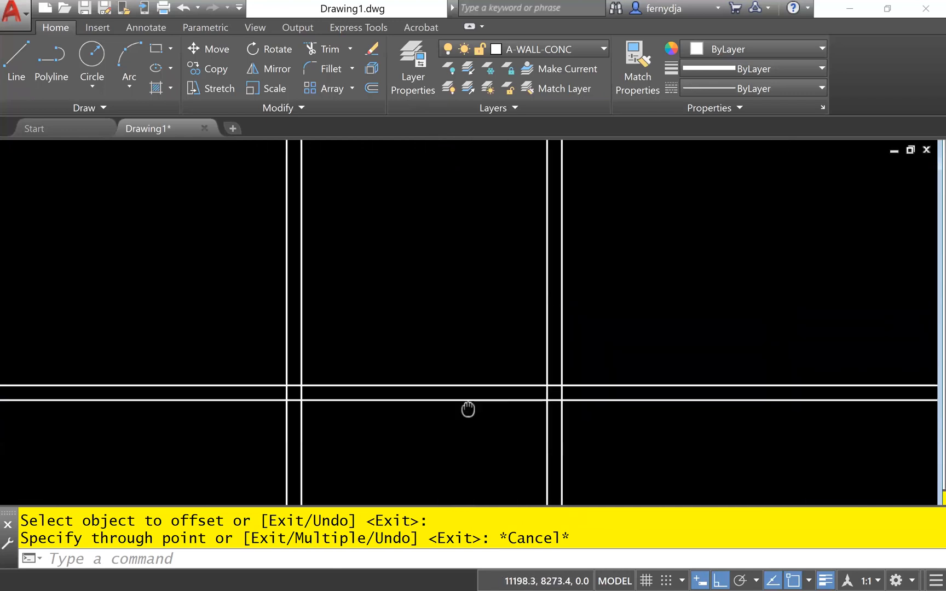
scroll(502, 420, up, 2)
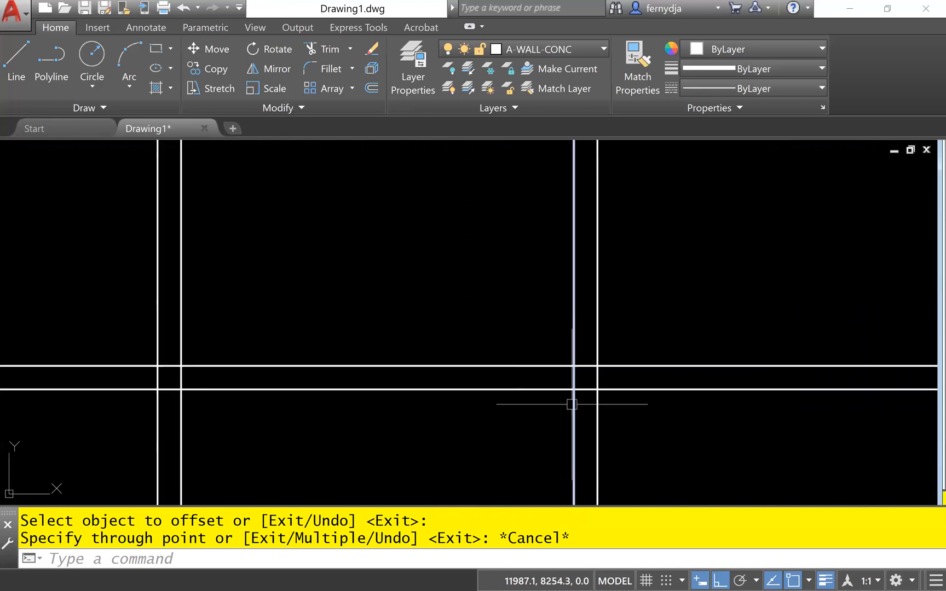
scroll(799, 380, down, 4)
scroll(799, 380, down, 2)
middle_drag(798, 386, 549, 337)
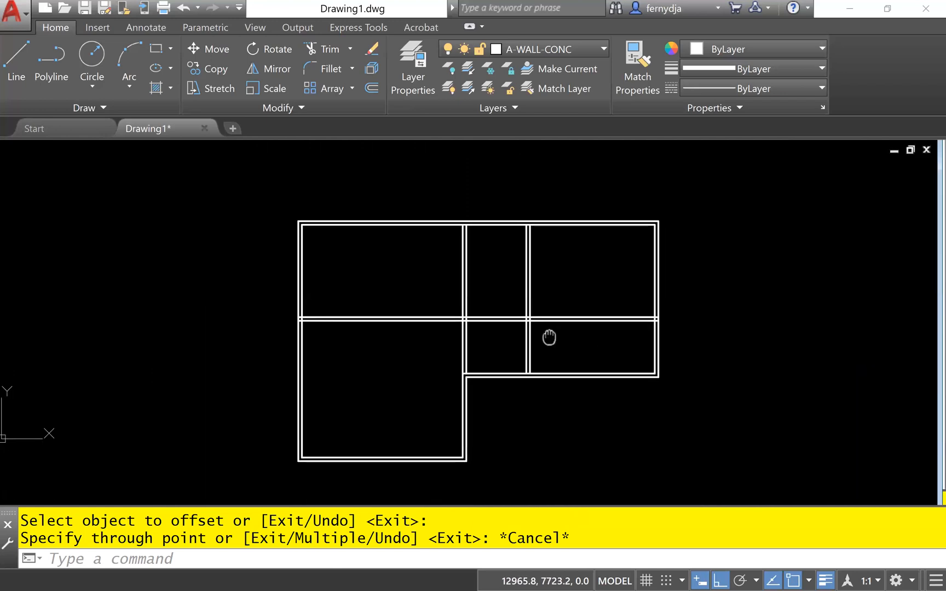